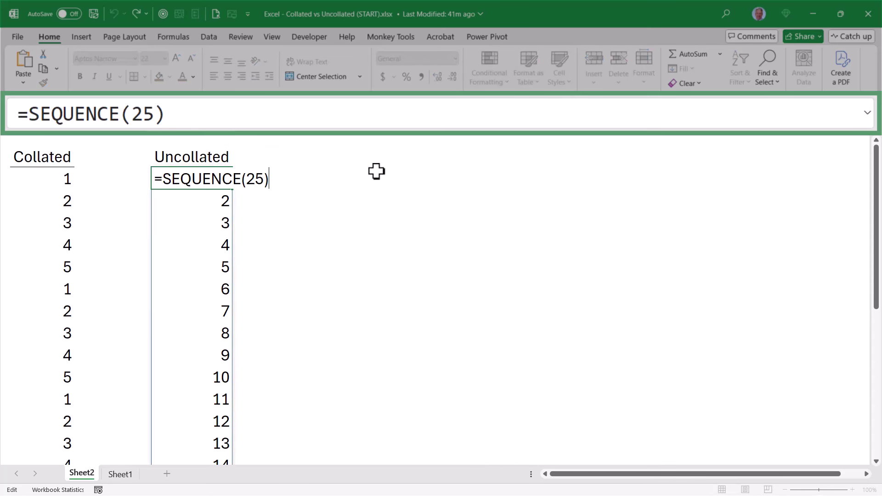
Step: Divide the Uncollated column's SEQUENCE(25) formula by 5 and wrap it in ROUNDUP with 0 digits
text(/ 5)
key(ctrl+Return)
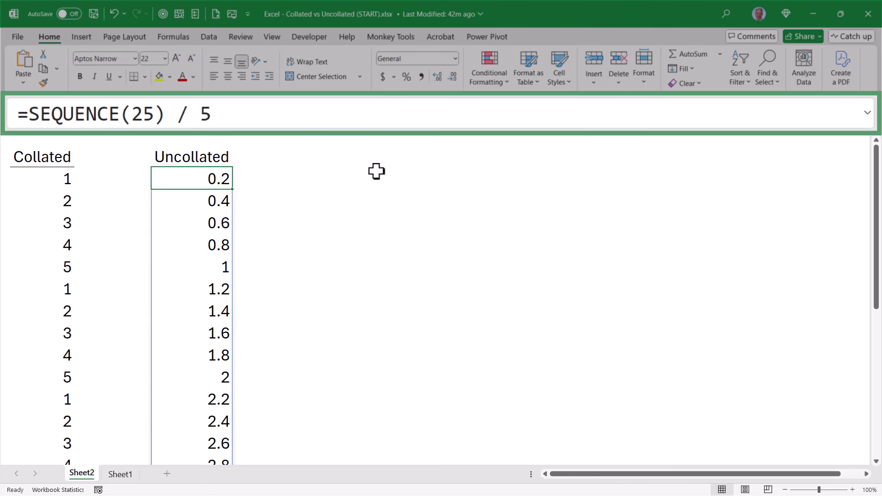
key(F2)
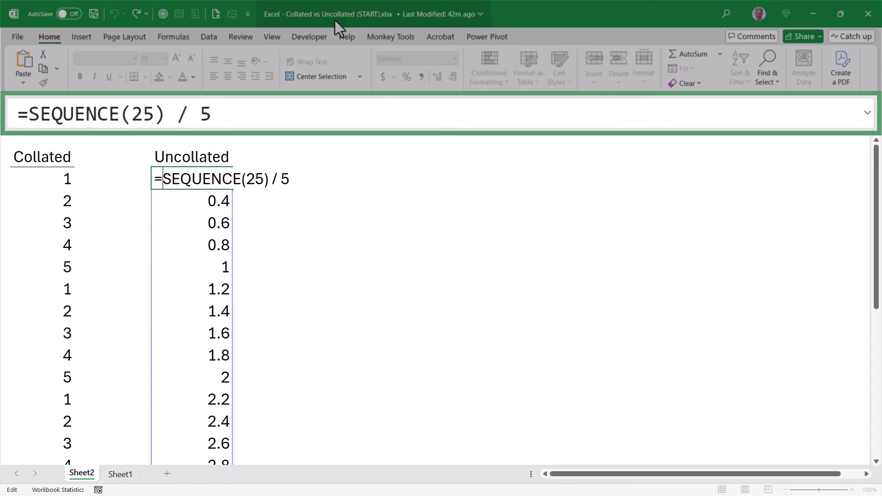
text(ROUND)
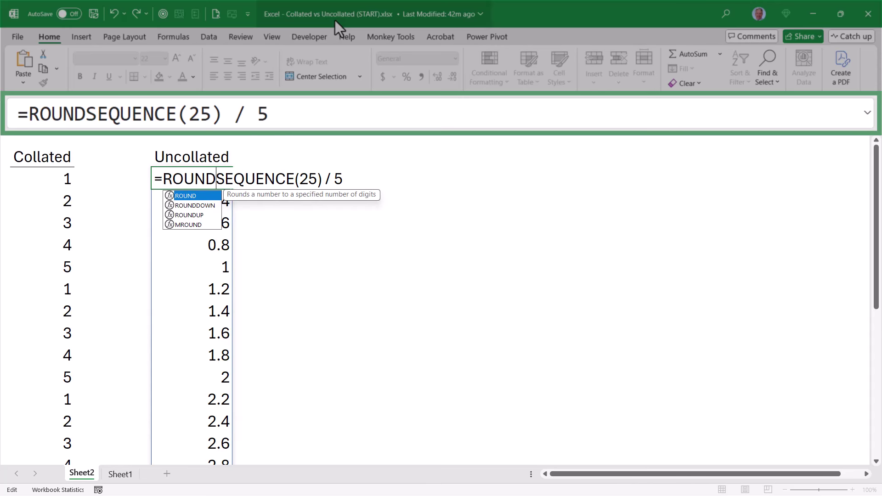
key(Down)
key(Down)
key(Tab)
key(End)
text(,)
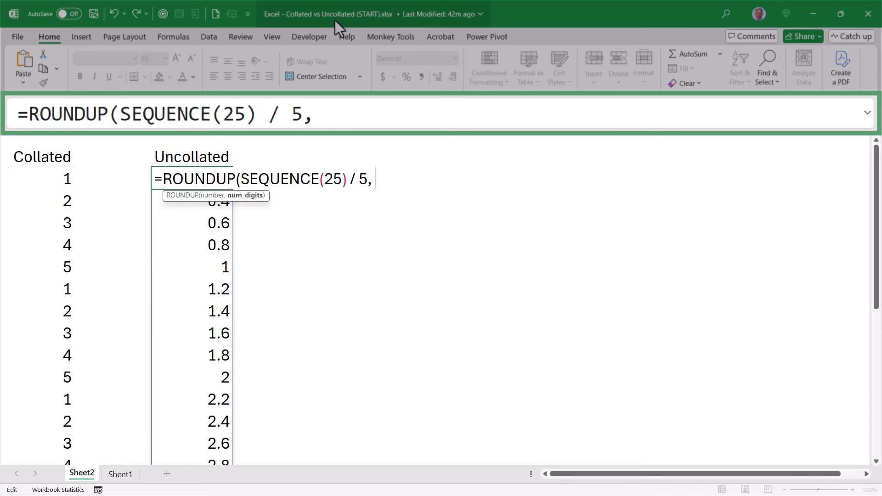
text(0)
text())
key(ctrl+Return)
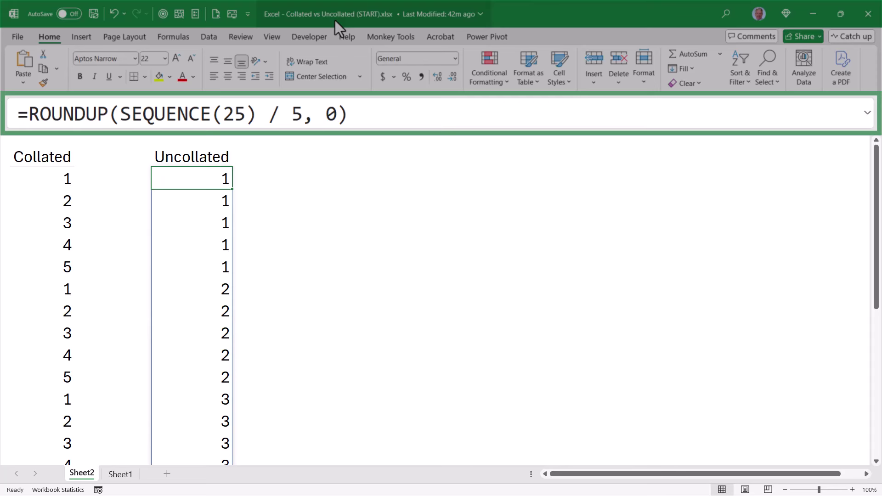
scroll(306, 210, down, 4)
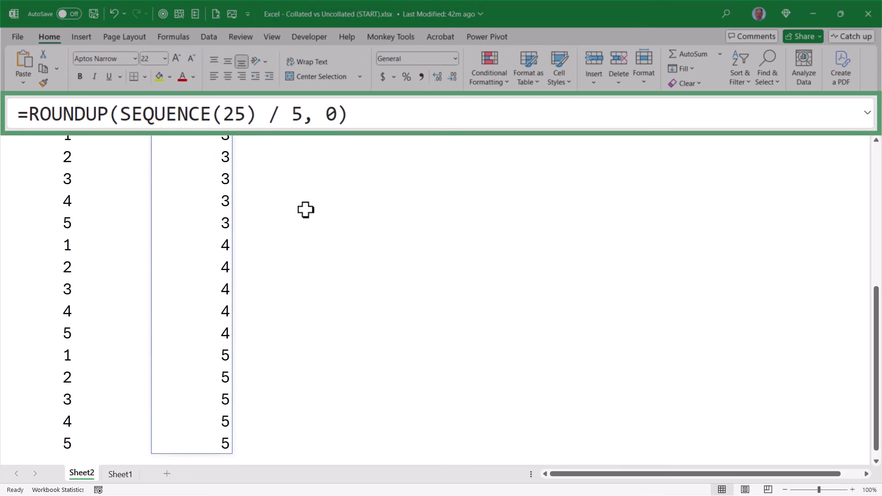
scroll(306, 210, down, 1)
scroll(306, 210, up, 5)
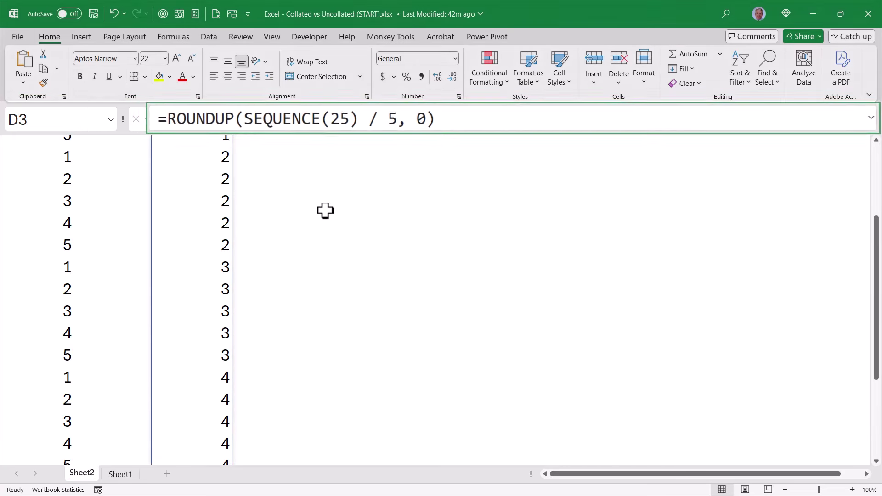
Step: On Sheet1, enter the headings Month, Product and Sales in cells C10 to E10
key(ctrl+Home)
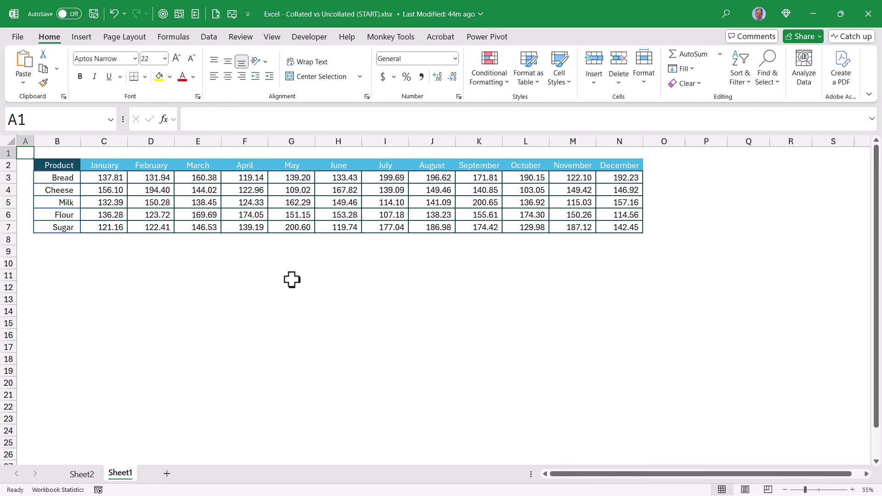
drag(125, 258, 243, 447)
click(113, 263)
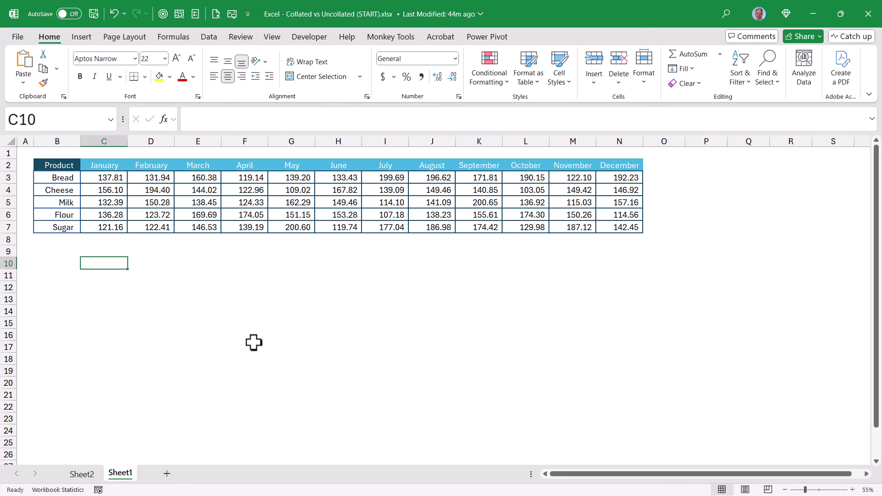
text(Month)
key(Tab)
text(P)
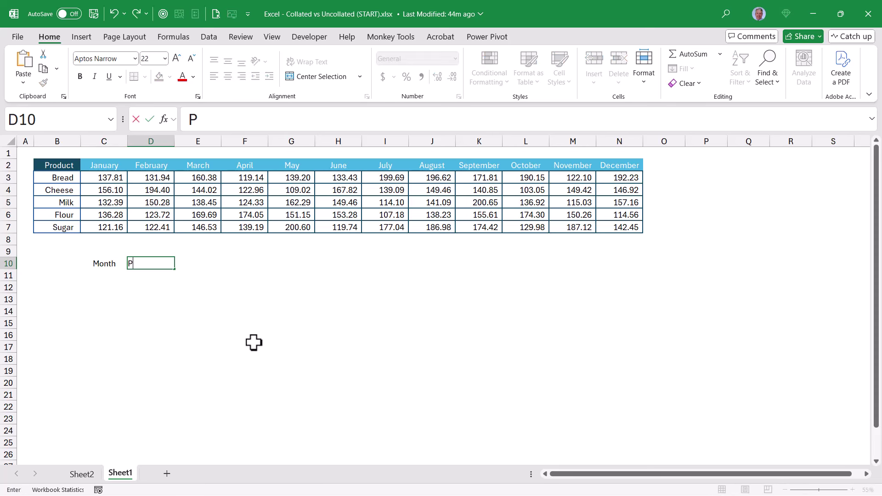
text(roduct)
key(Tab)
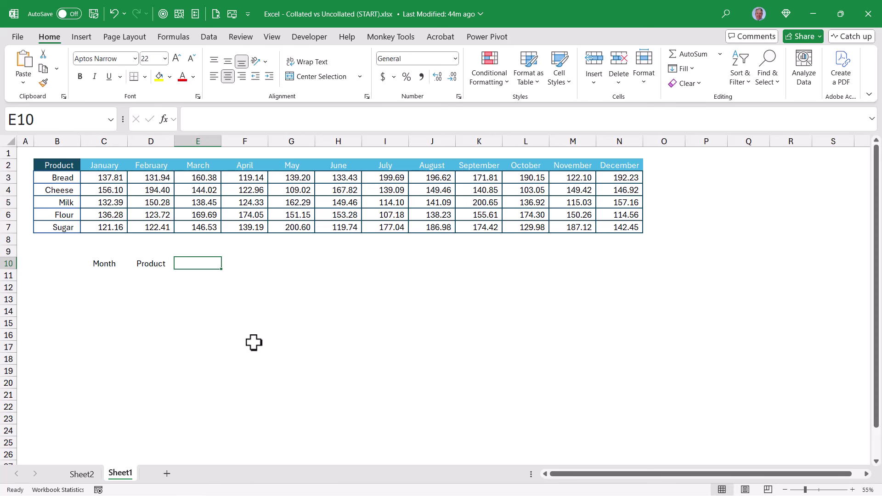
text(Sales)
key(Tab)
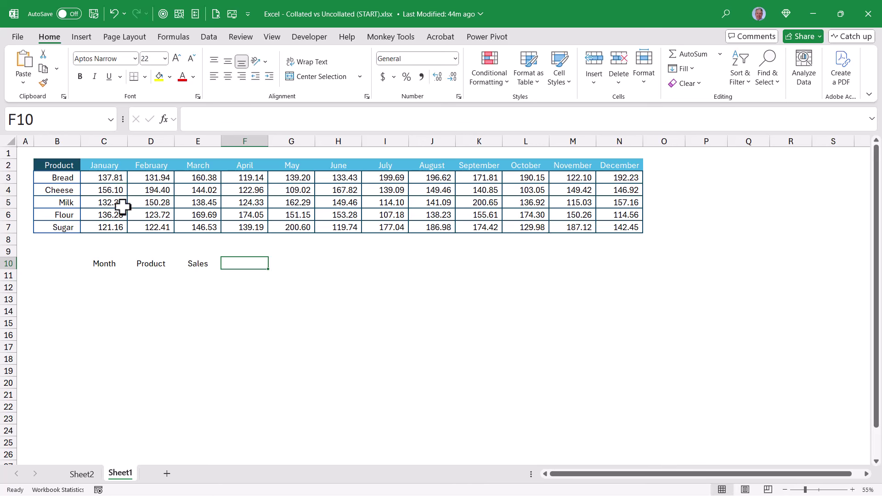
Step: Format the Month, Product and Sales headings with a bottom border and bold text
drag(115, 179, 615, 230)
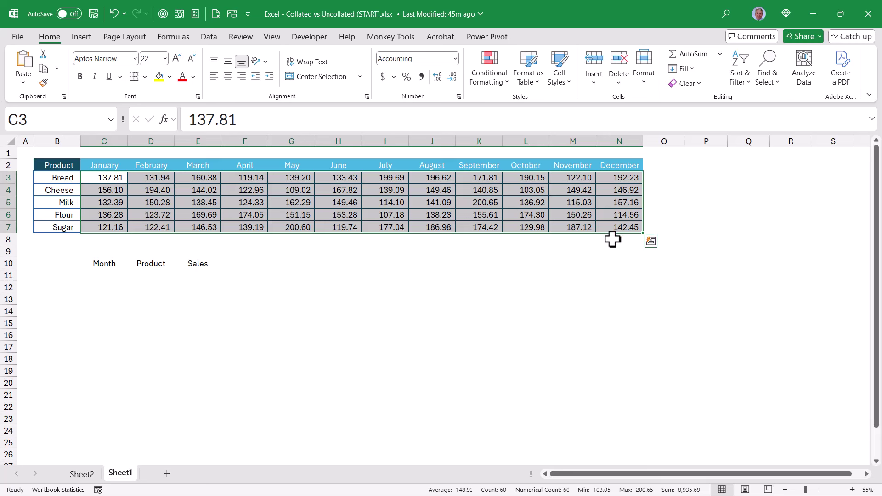
drag(101, 263, 198, 260)
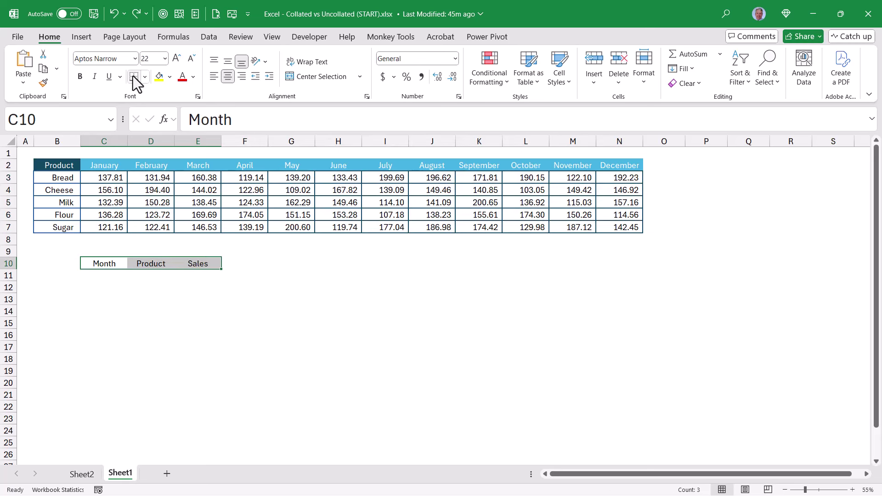
click(133, 76)
click(80, 76)
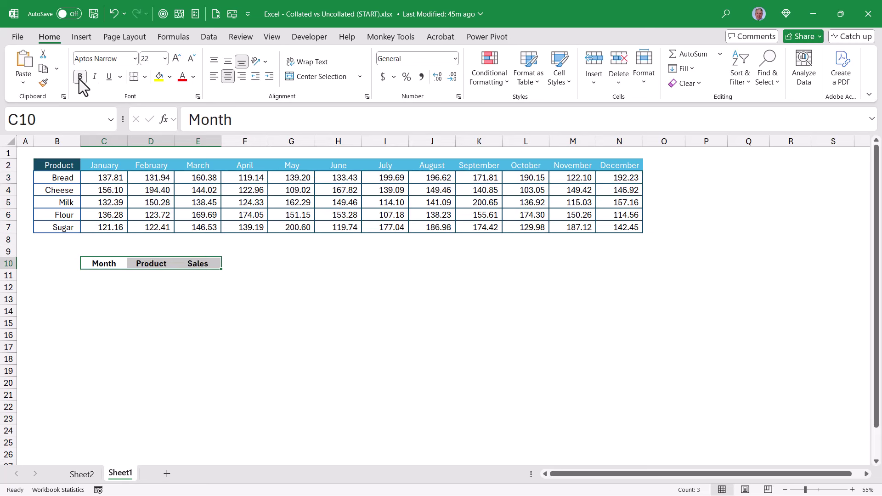
Step: Stack the sales figures in C3:N7 into a single column with a TOCOL formula in E11, and check the number of entries
click(198, 275)
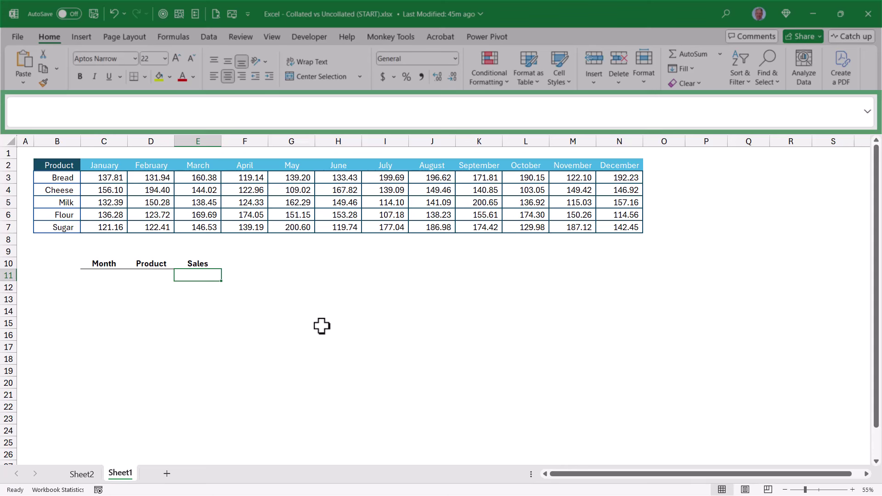
text(=tocol)
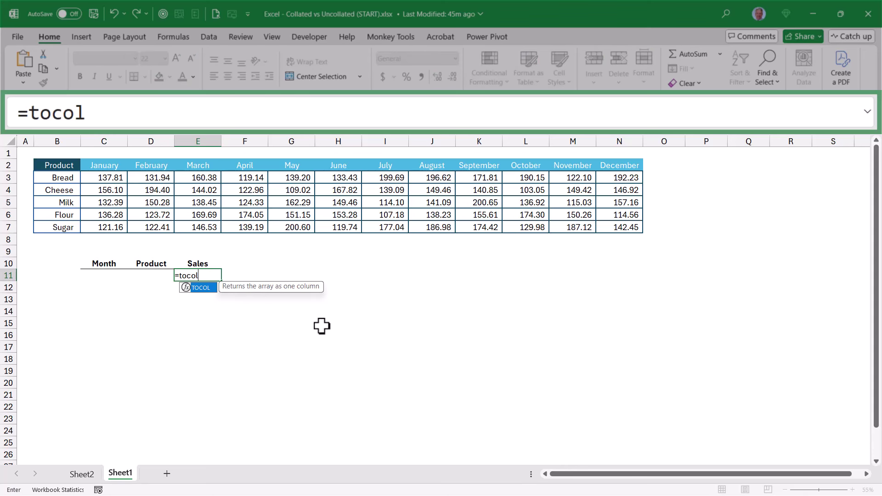
key(Tab)
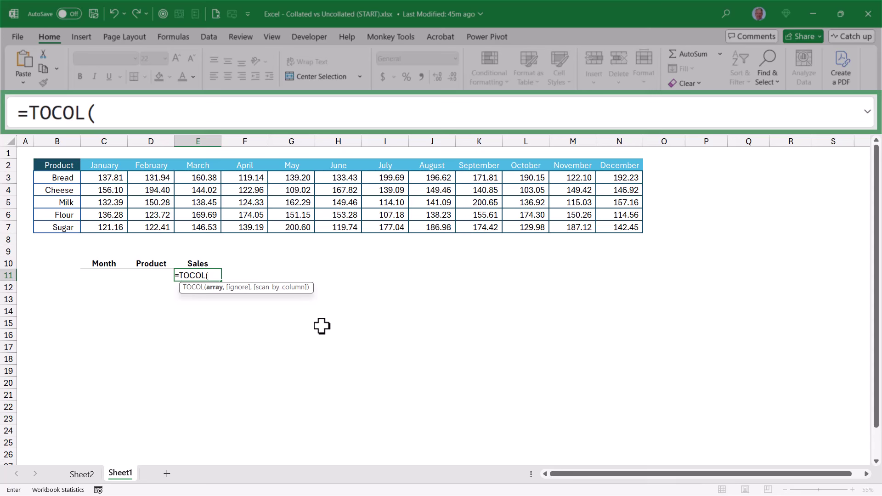
drag(90, 183, 611, 230)
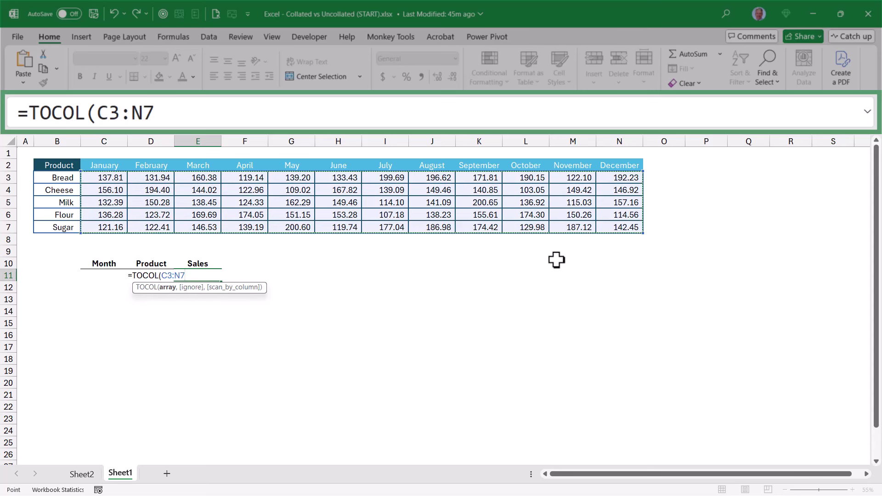
key(ctrl+Return)
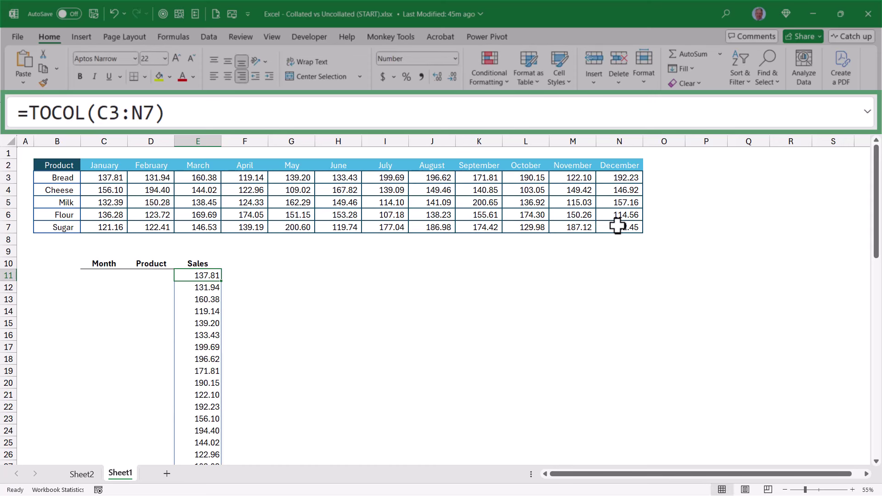
key(ctrl+shift+Down)
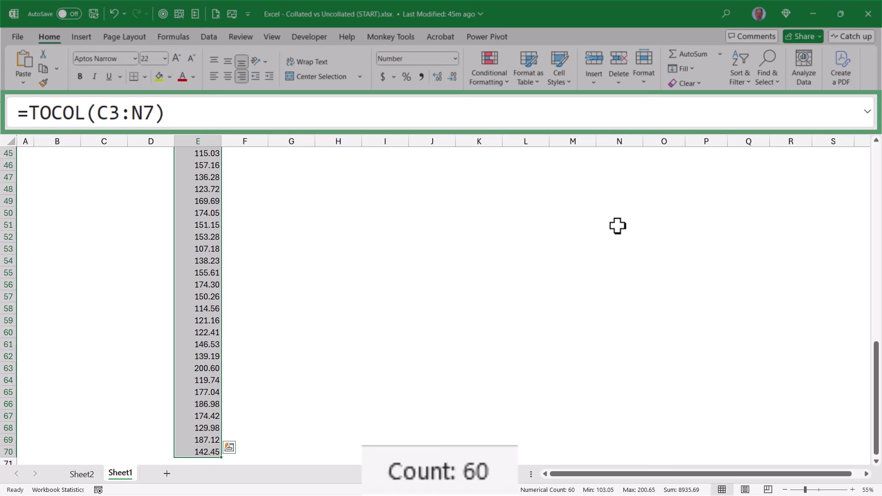
key(ctrl+Home)
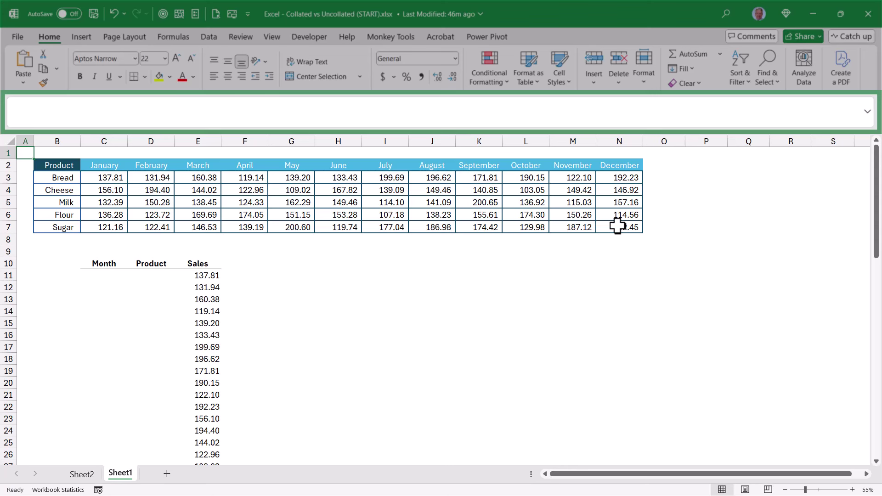
Step: Enter =SEQUENCE(60) in C11 under the Month heading and check the end of the list
click(94, 274)
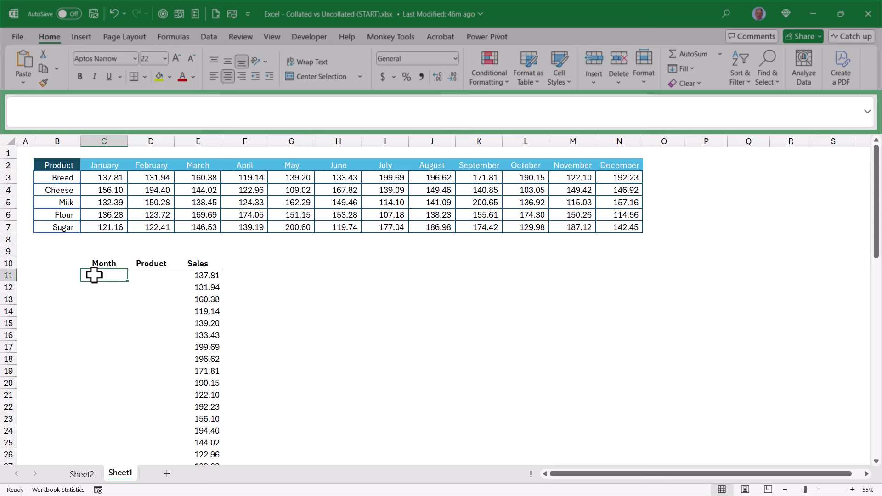
text(=seq)
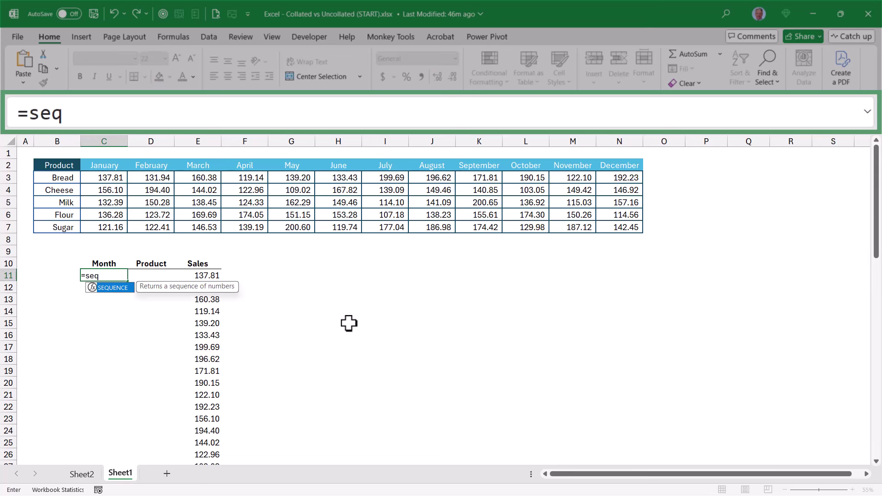
key(Tab)
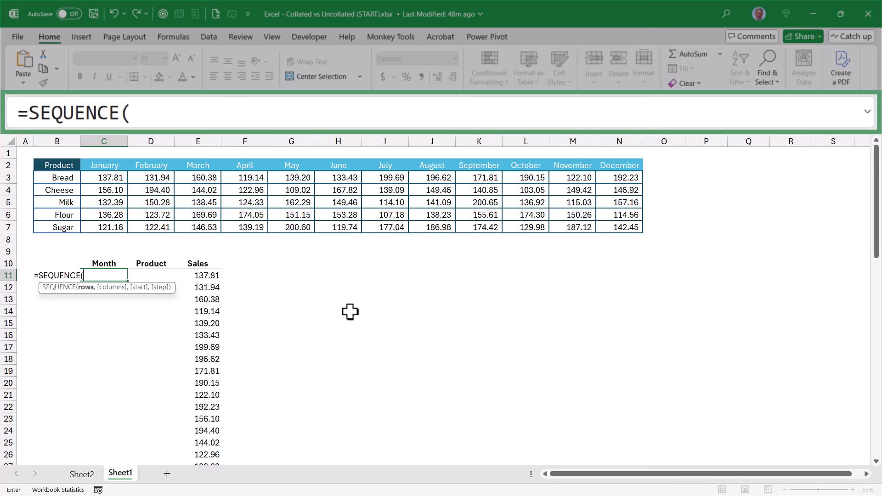
text(60)
key(ctrl+Return)
key(ctrl+Down)
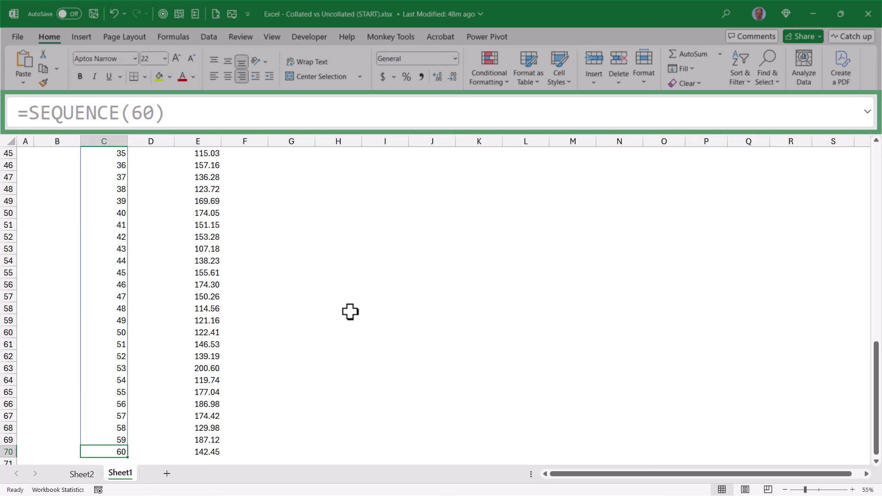
Step: Replace the fixed 60 in the Month SEQUENCE formula with ROWS(E11#) and check the end of the list
click(148, 113)
double_click(148, 113)
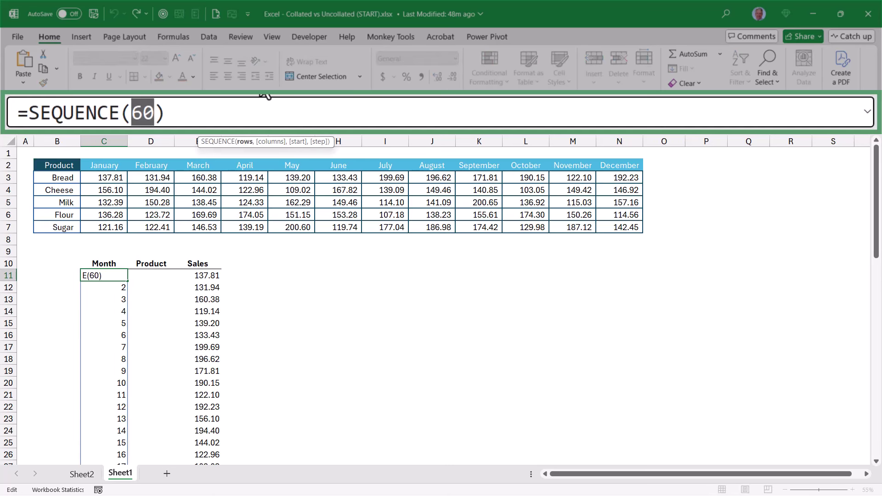
key(BackSpace)
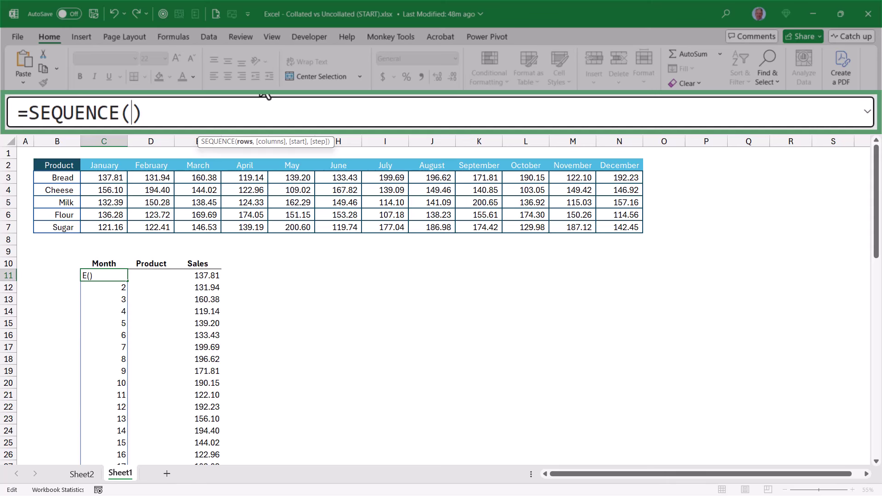
text(ROWS()
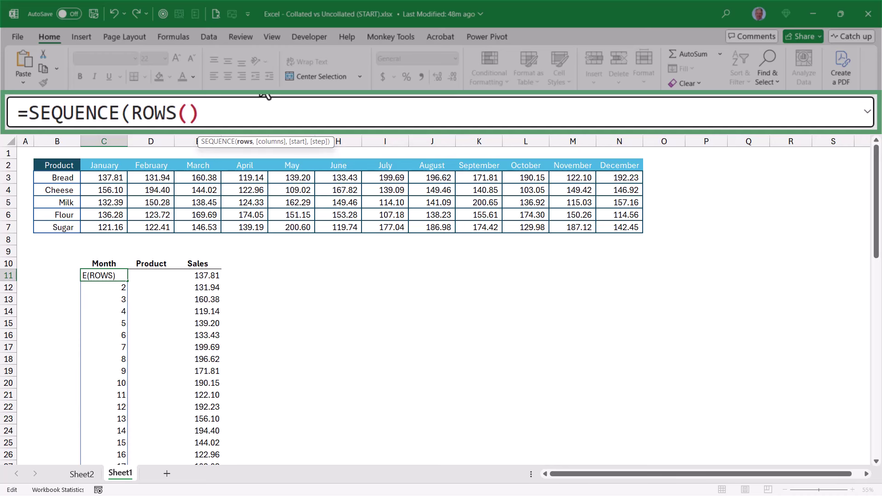
click(186, 275)
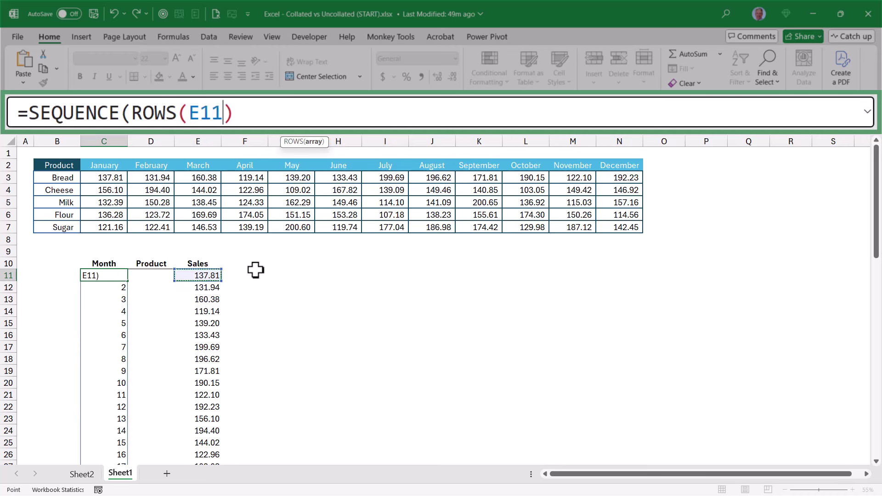
text(#)
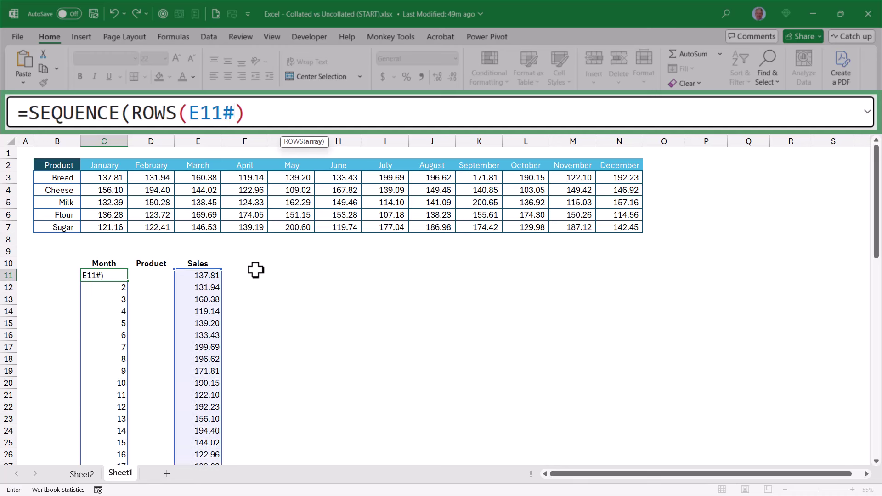
key(Right)
text())
key(ctrl+Return)
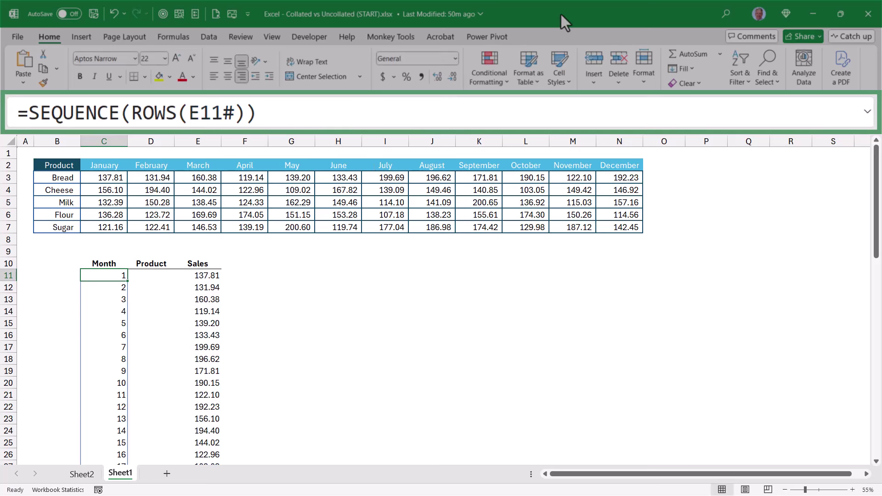
key(ctrl+Down)
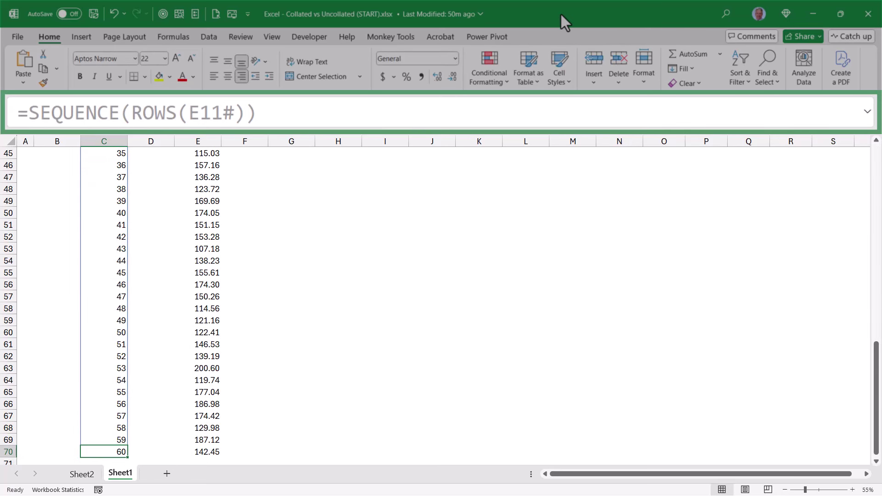
key(ctrl+Up)
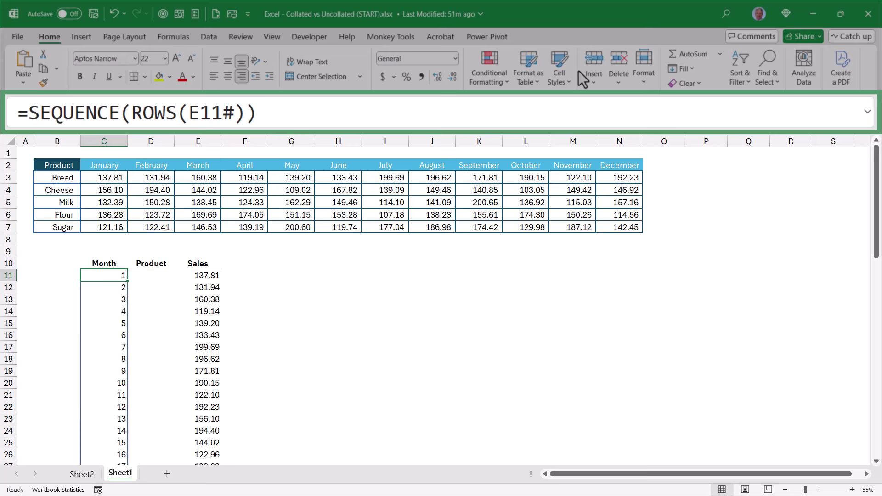
Step: Extend the Month SEQUENCE formula in C11 with 1 column and a start value of 0, and check the end of the list
click(248, 112)
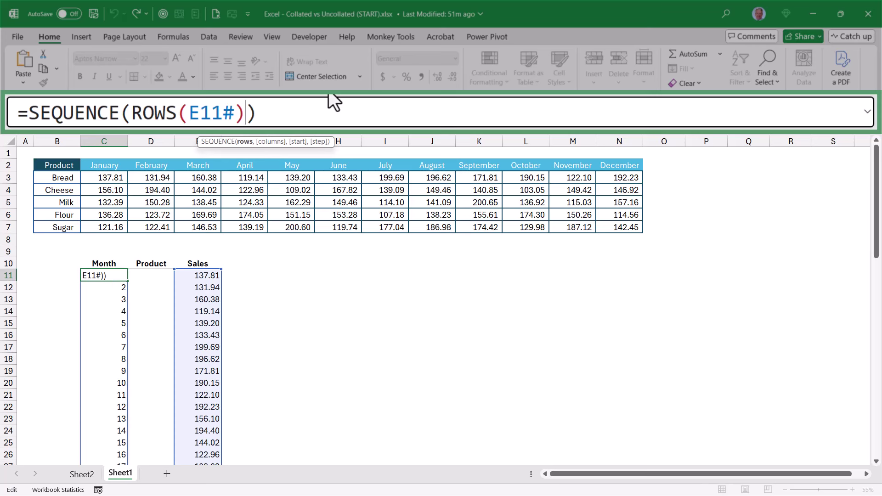
text(, 1)
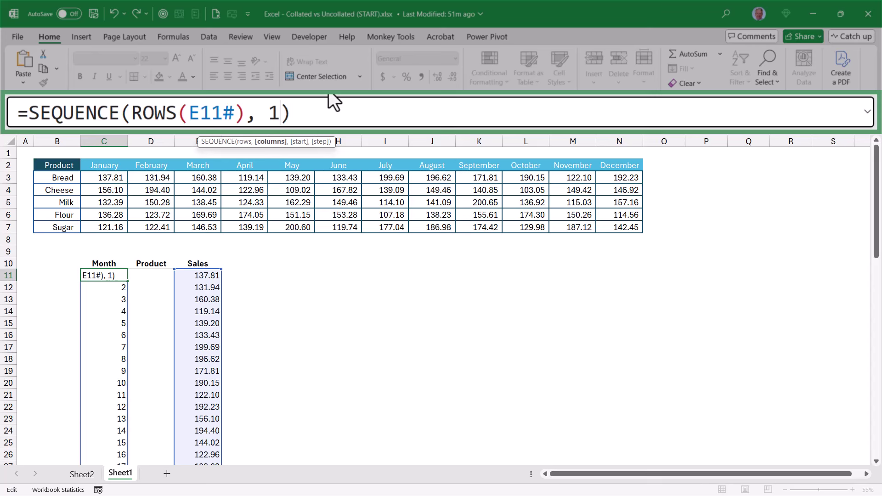
text(, )
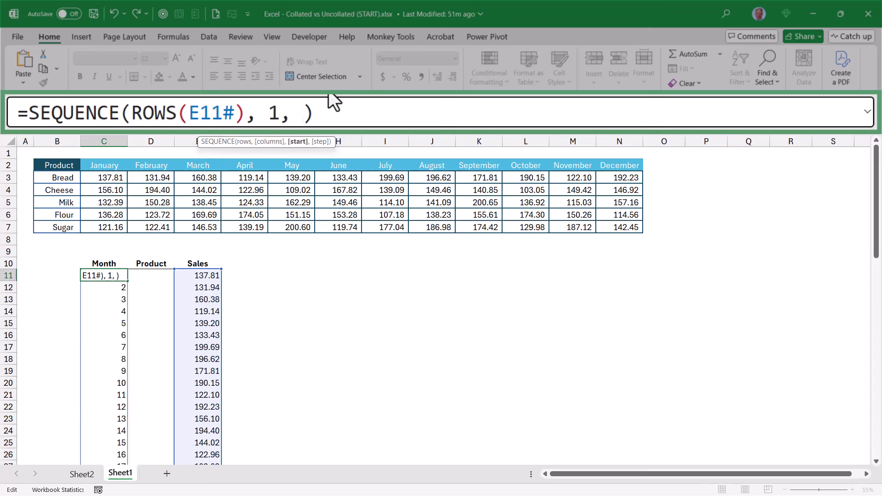
text(0)
key(ctrl+Return)
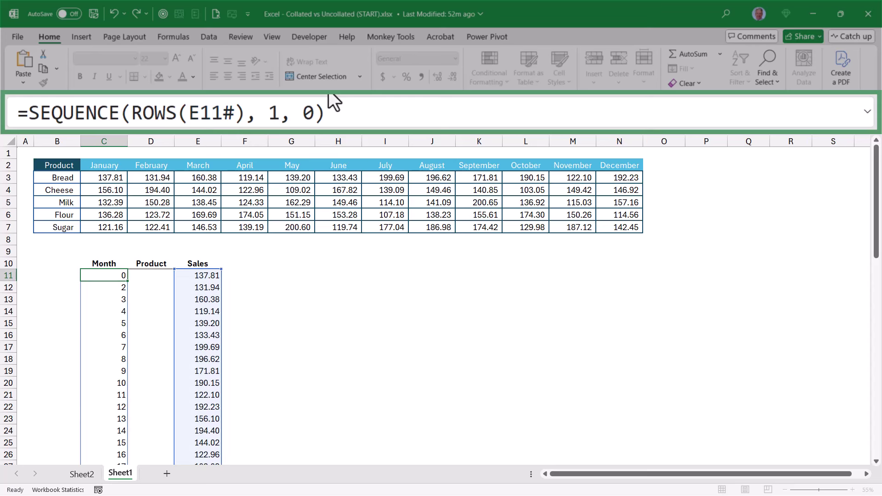
key(ctrl+Down)
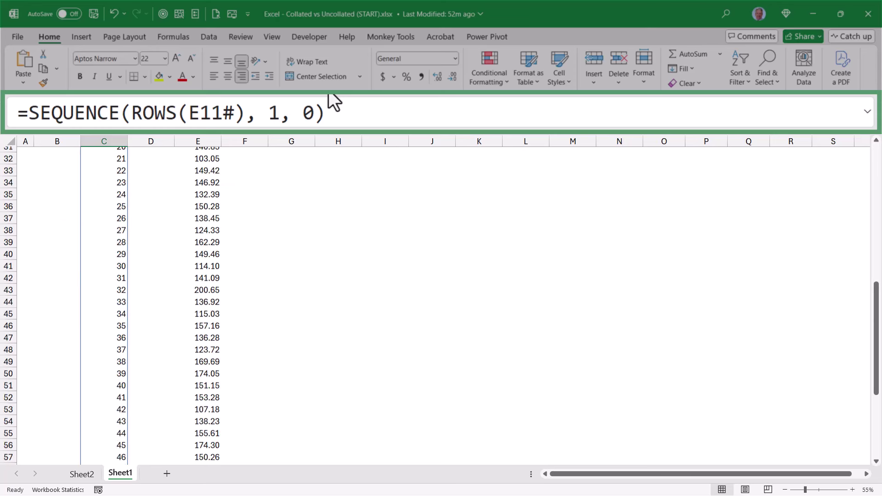
key(ctrl+Up)
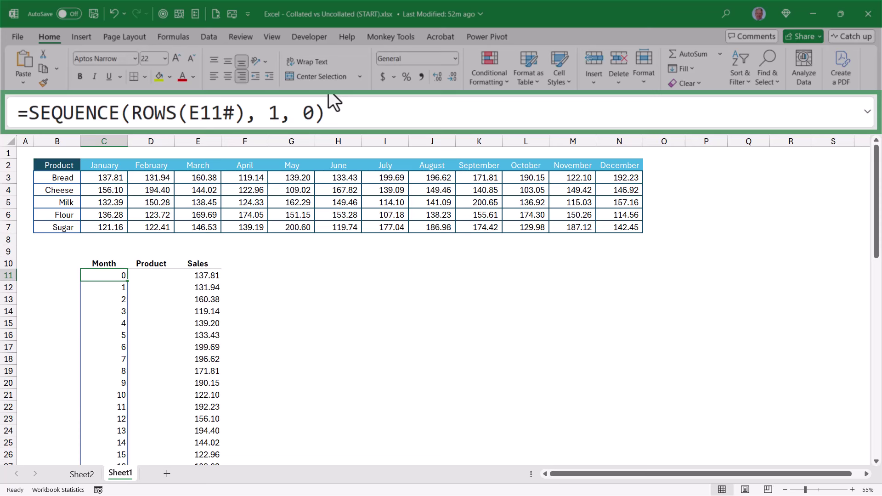
Step: Wrap the Month SEQUENCE formula in MOD with a divisor of 12 and check the repeating numbers down the list
click(28, 113)
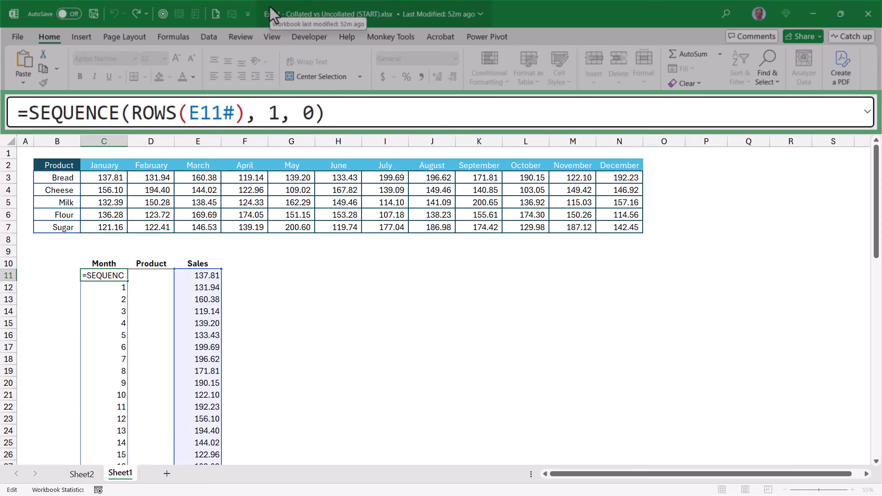
text(MOD()
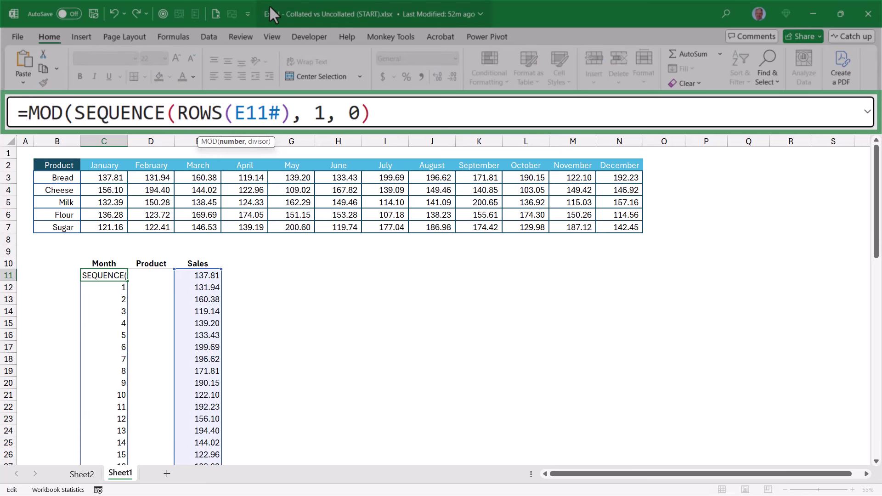
key(End)
text(, 12)
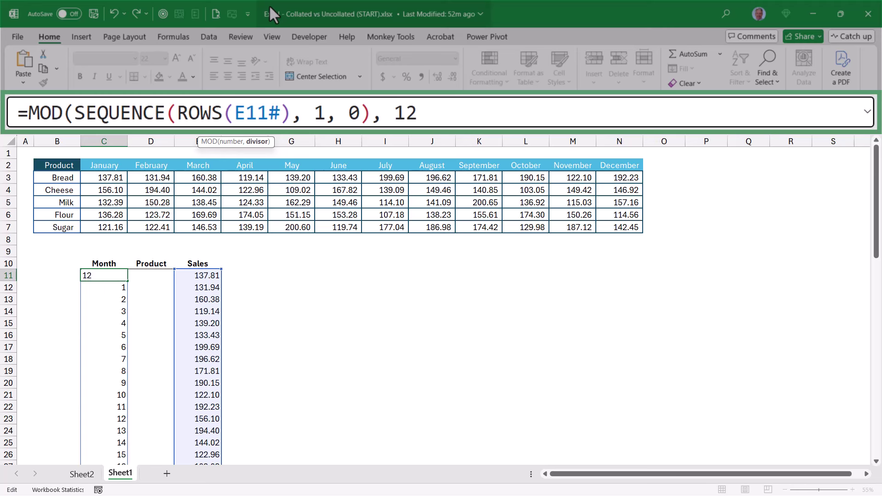
text())
key(ctrl+Return)
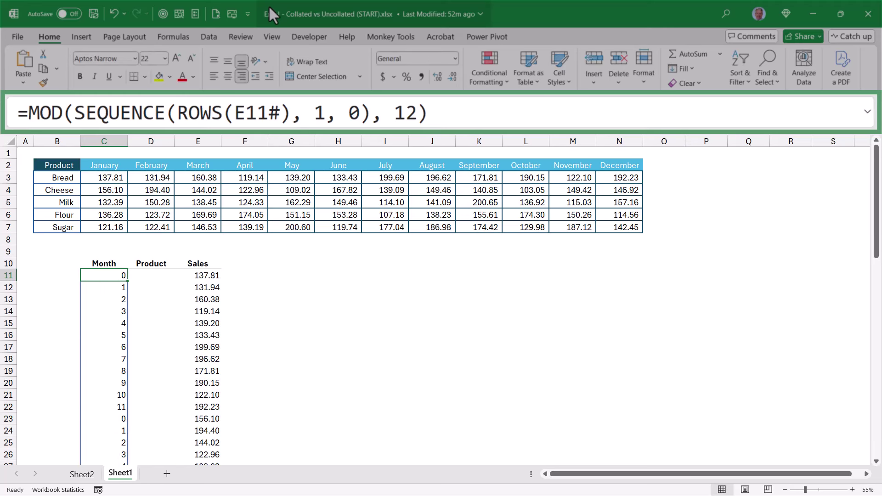
scroll(360, 349, down, 5)
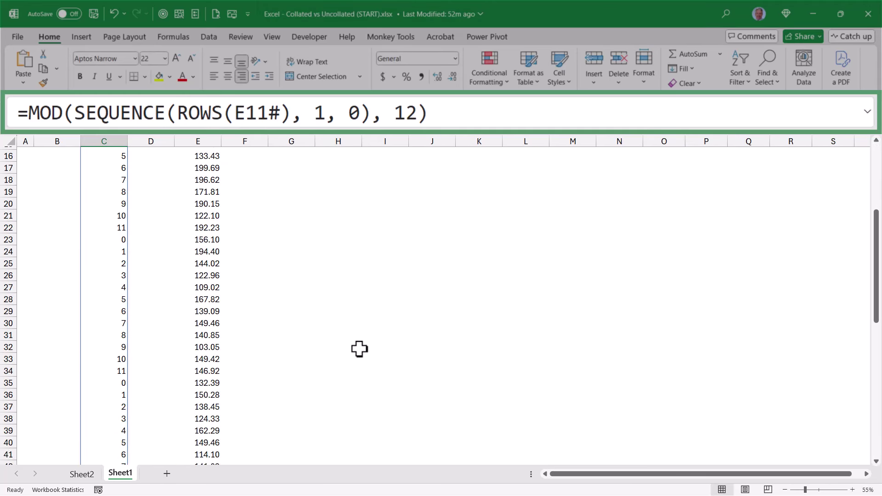
scroll(360, 349, down, 10)
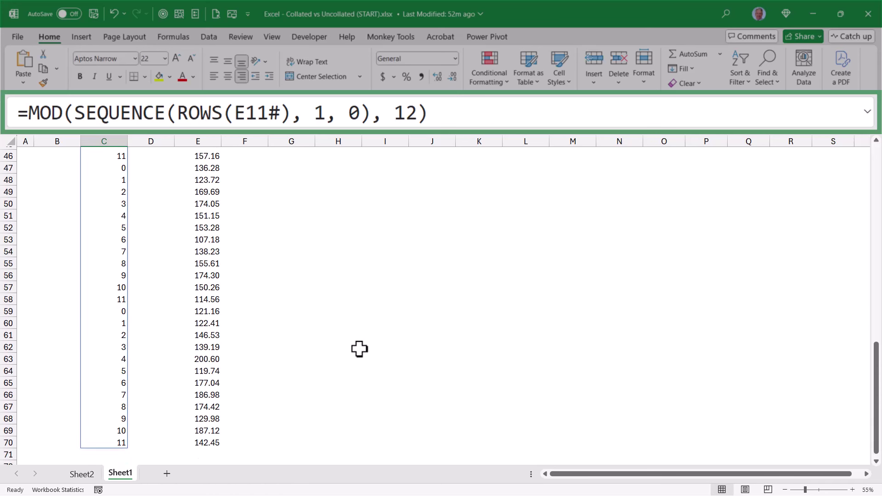
scroll(360, 349, up, 15)
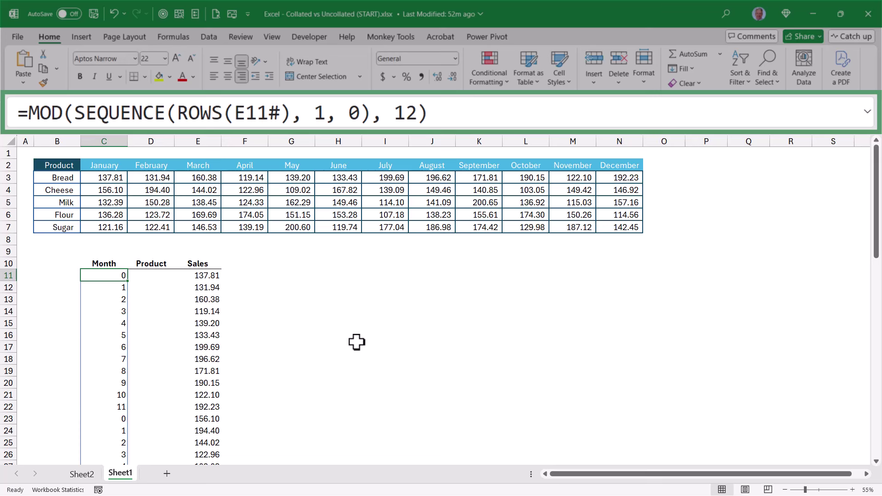
Step: Replace the fixed divisor 12 in the Month MOD formula with COLUMNS(C2:N2)
click(401, 112)
double_click(404, 113)
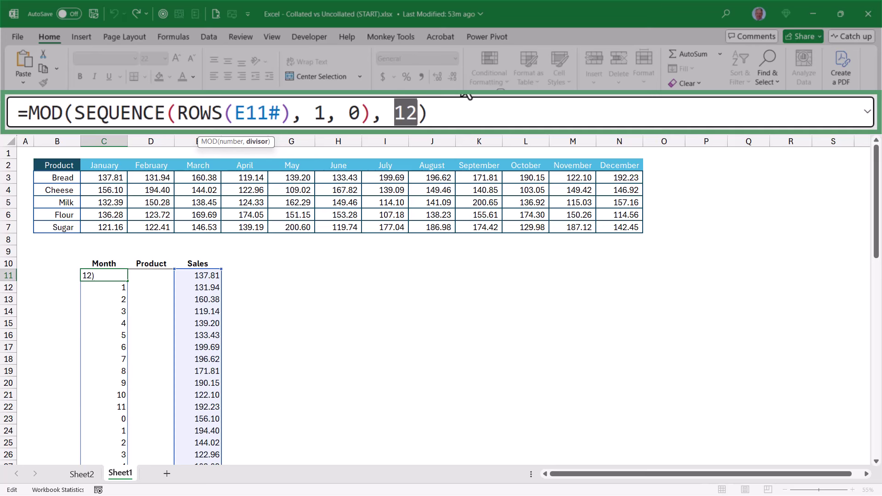
text(COLU)
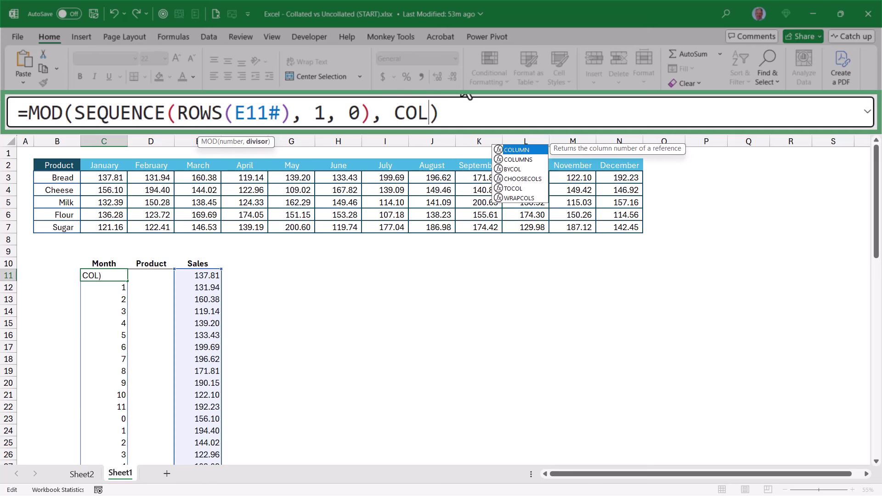
key(Down)
key(Tab)
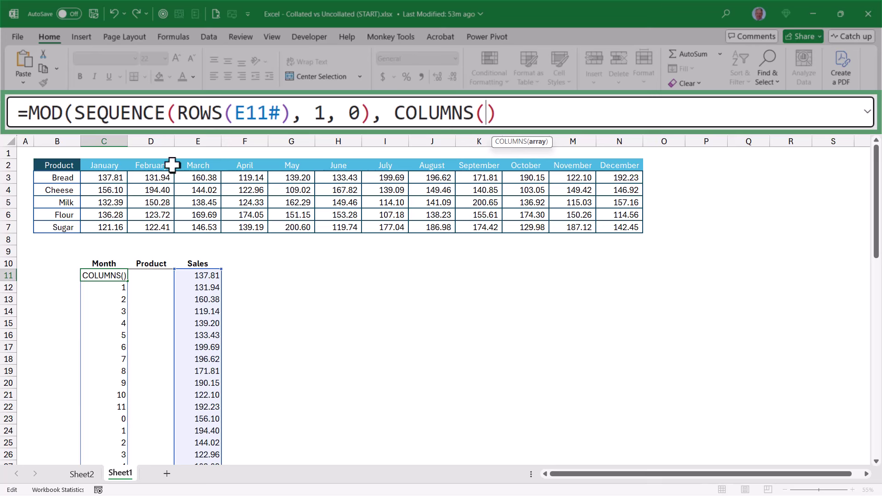
drag(108, 165, 615, 165)
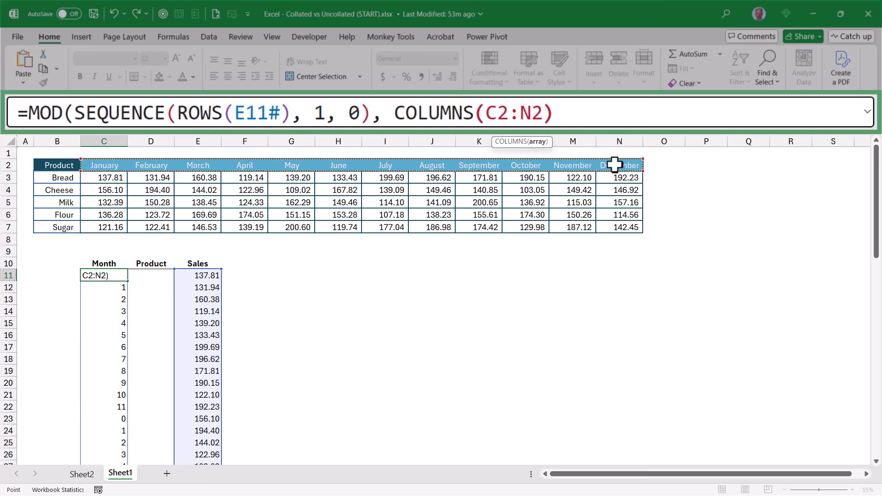
text())
key(ctrl+Return)
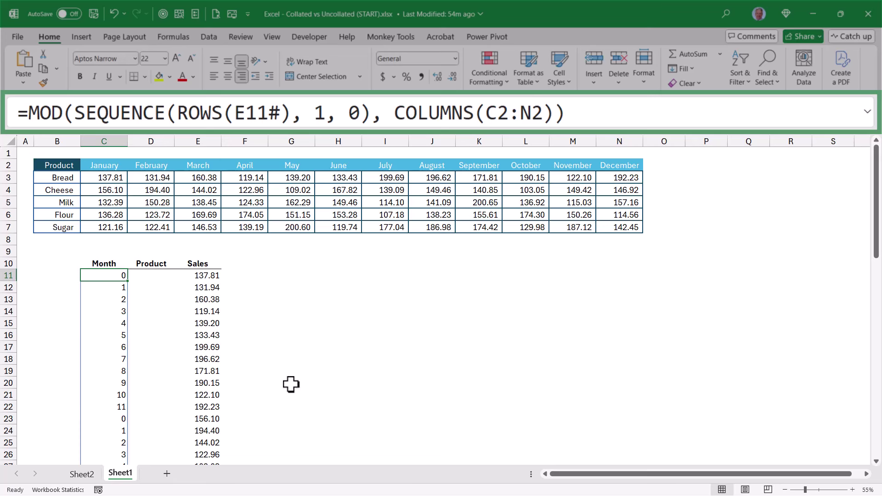
Step: Compare the January and February figures in the sales table with the stacked Sales values and the repeating Month numbers
click(197, 202)
click(161, 190)
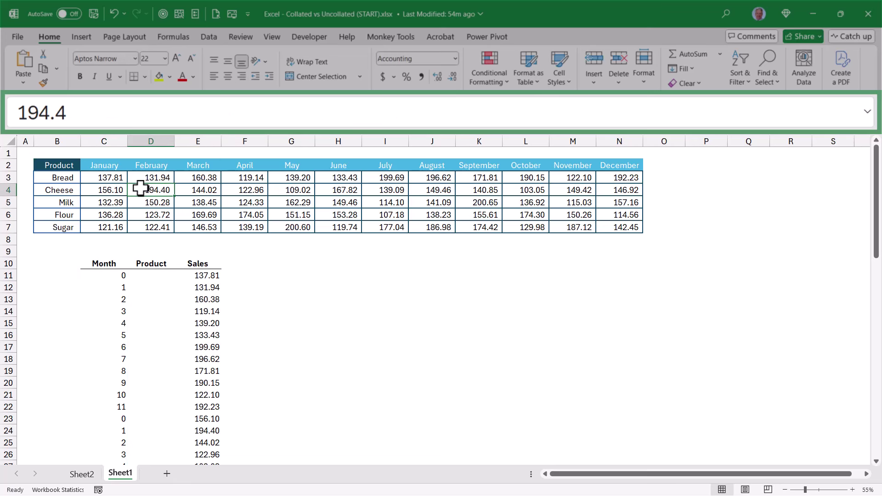
click(216, 431)
click(158, 188)
drag(156, 180, 155, 223)
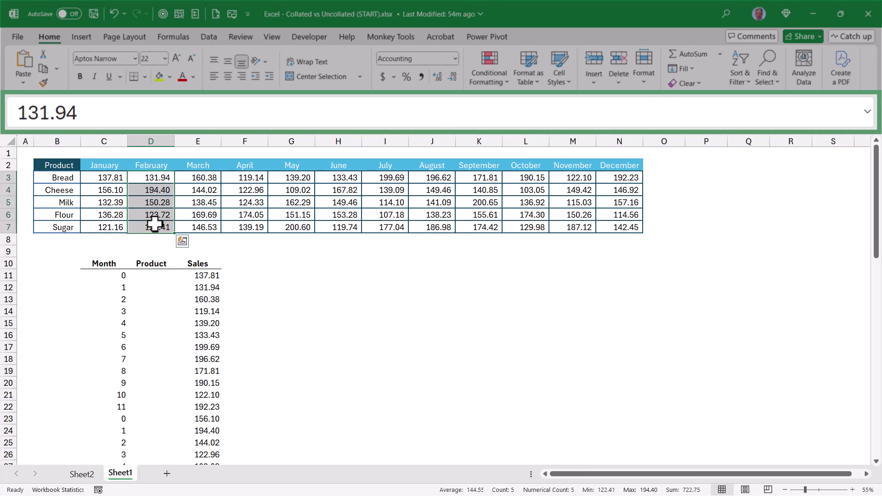
click(153, 169)
drag(117, 275, 112, 420)
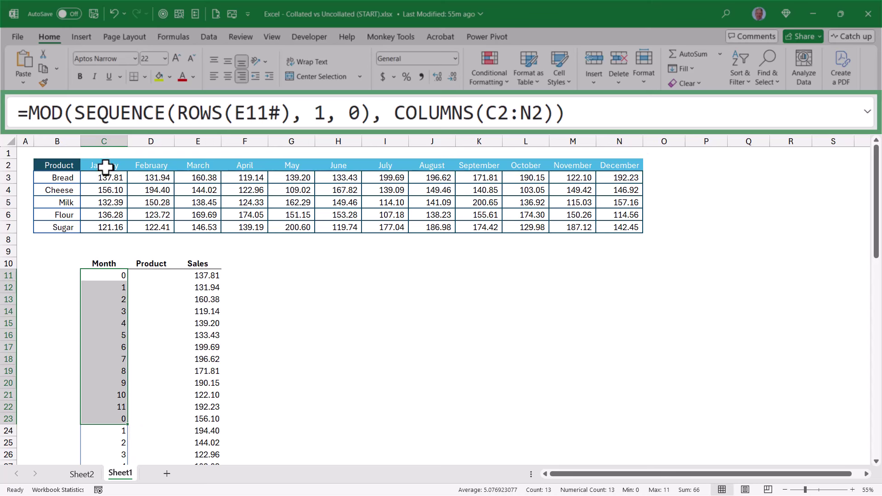
drag(105, 177, 106, 228)
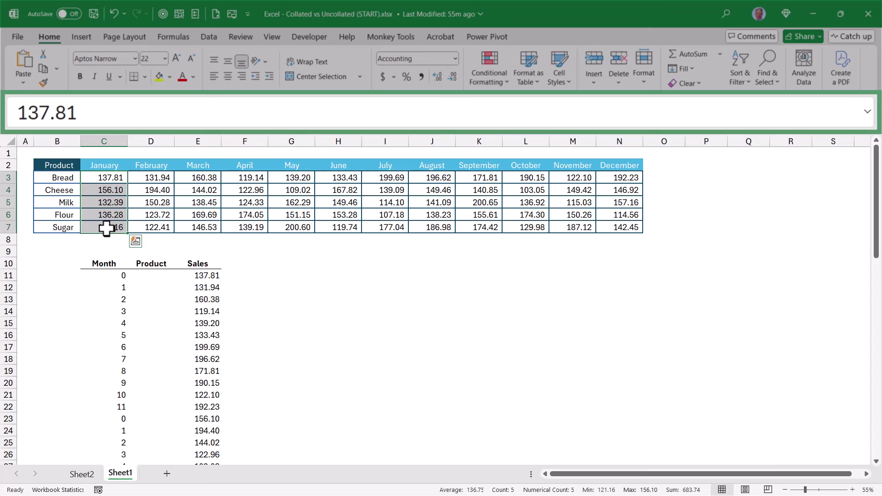
click(107, 275)
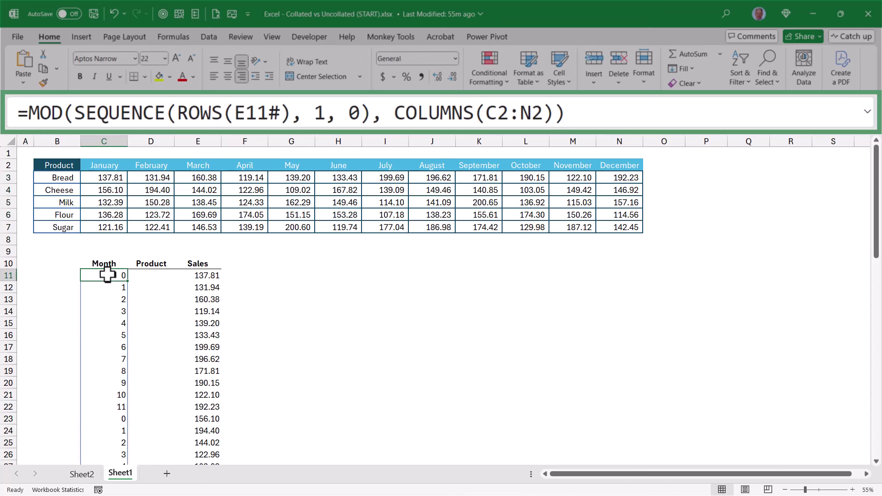
drag(107, 275, 103, 399)
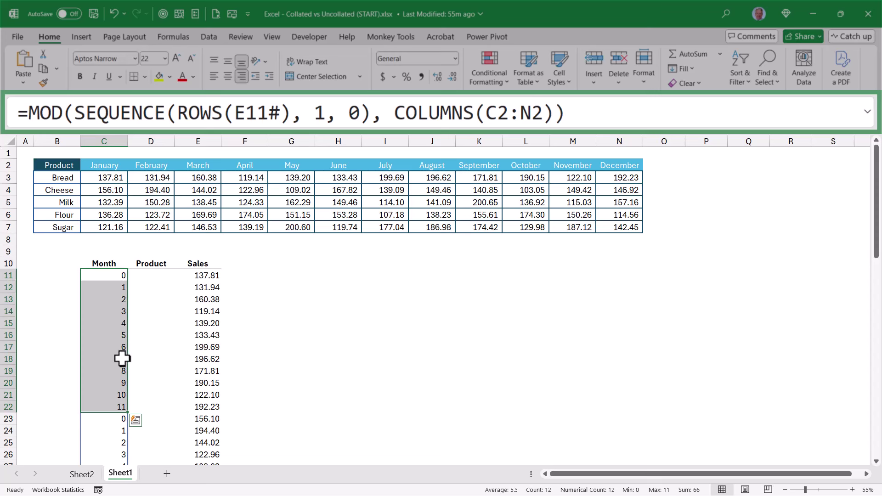
Step: Add + 1 to the end of the MOD formula in C11 and check the numbers down the Month column
click(117, 276)
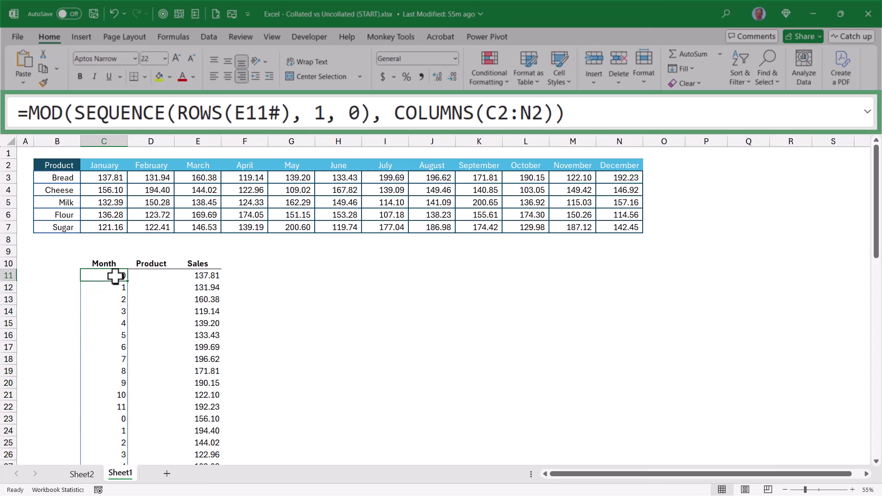
click(596, 108)
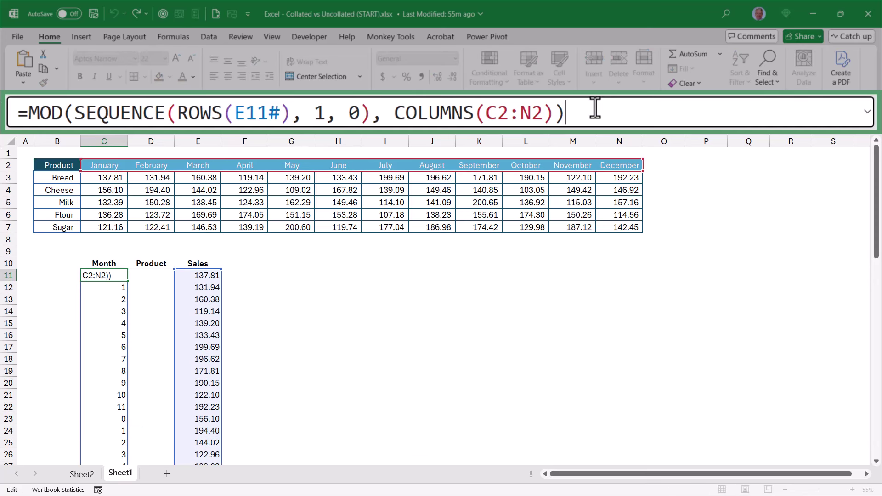
text(+ 1)
key(ctrl+Return)
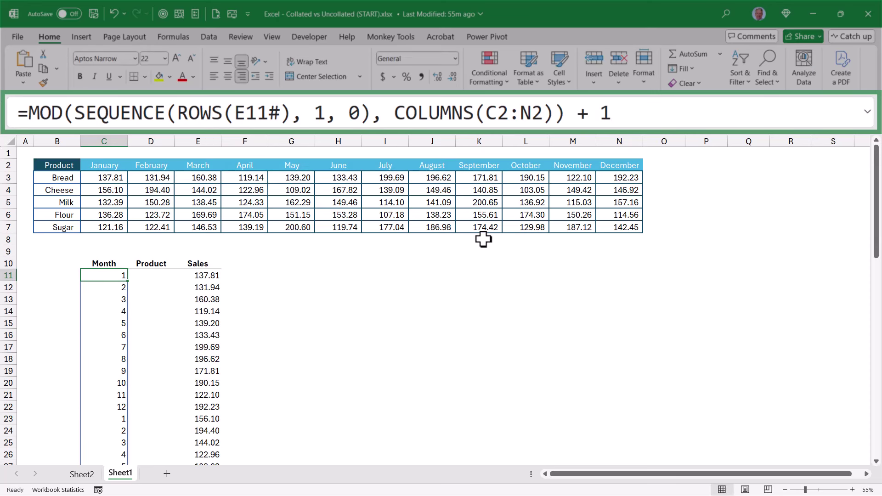
scroll(303, 286, down, 10)
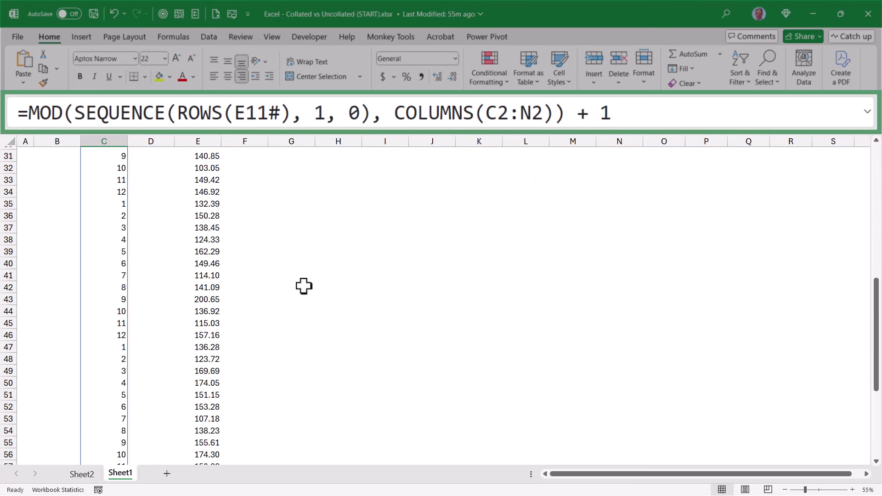
scroll(304, 287, up, 10)
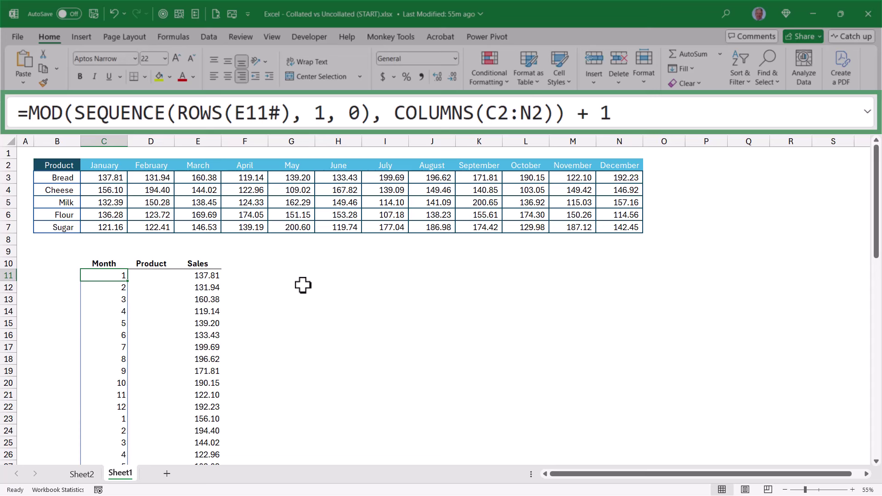
Step: Wrap the Month formula in INDEX over the month headings C2:N2, using the MOD result plus 1 as the position
click(29, 113)
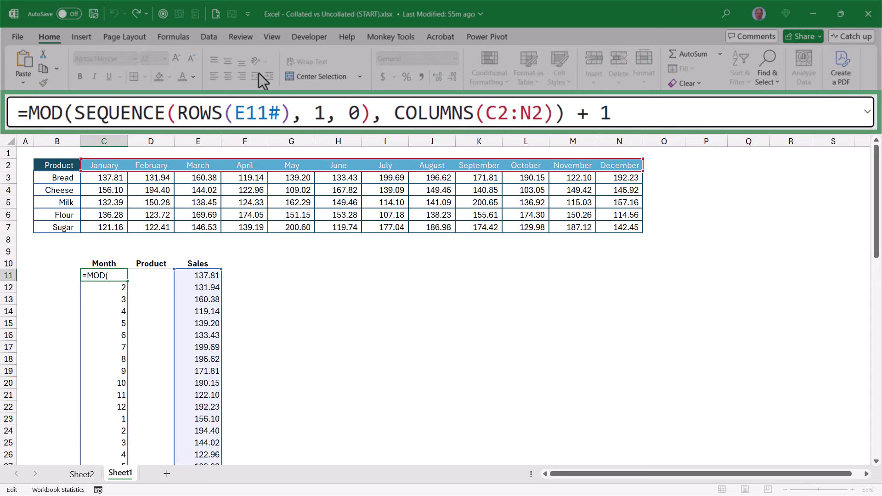
text(INDEX()
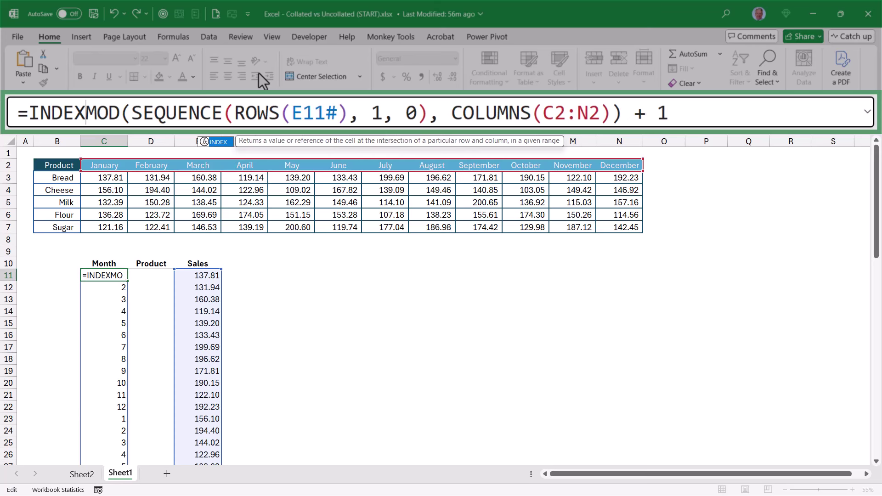
drag(107, 165, 632, 164)
text(,)
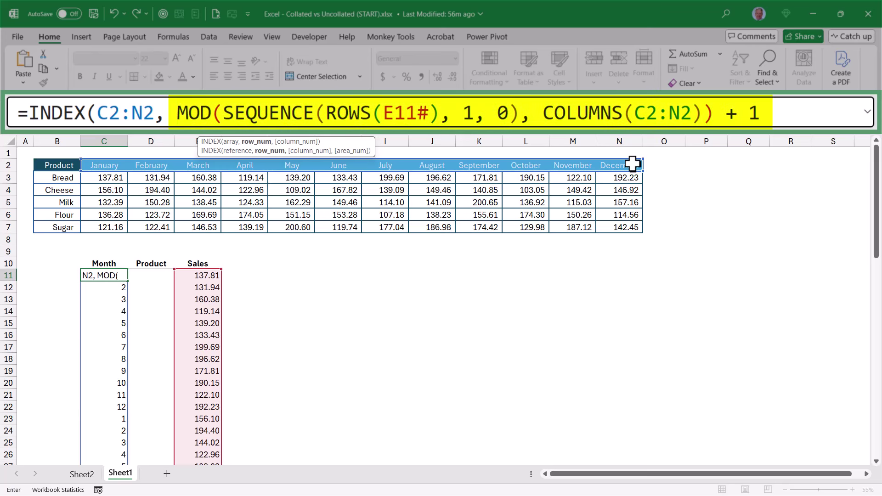
click(793, 116)
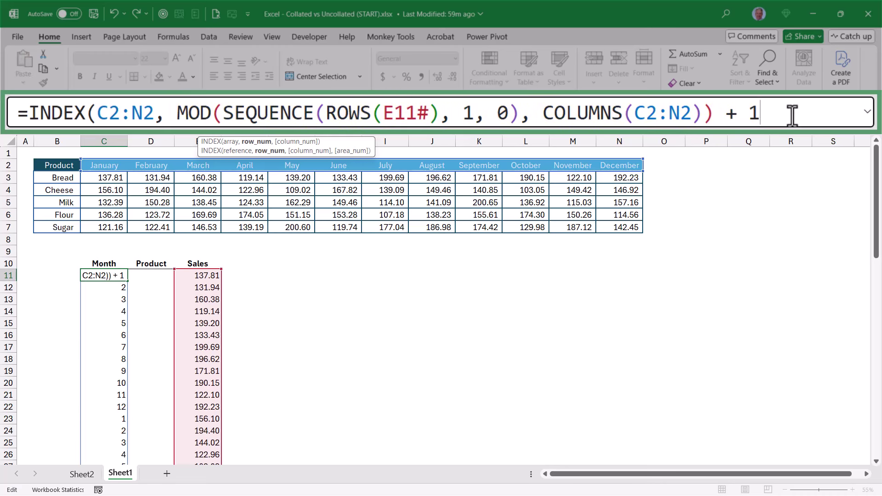
text())
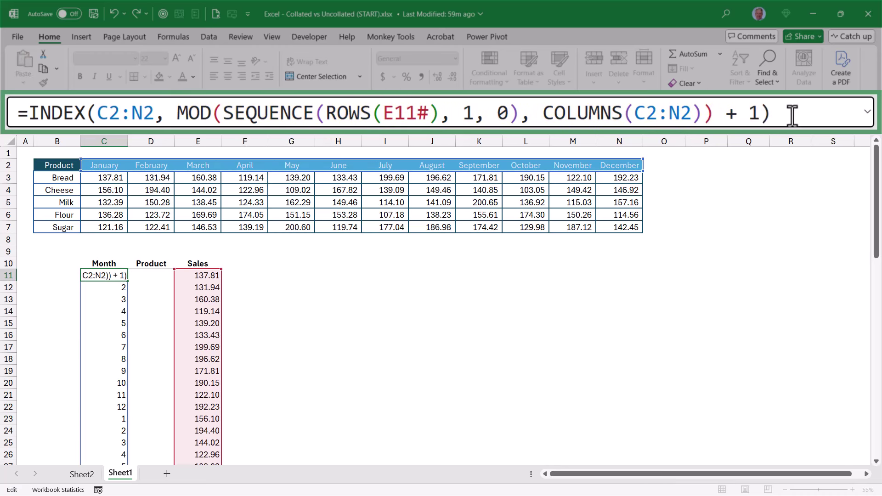
key(ctrl+Return)
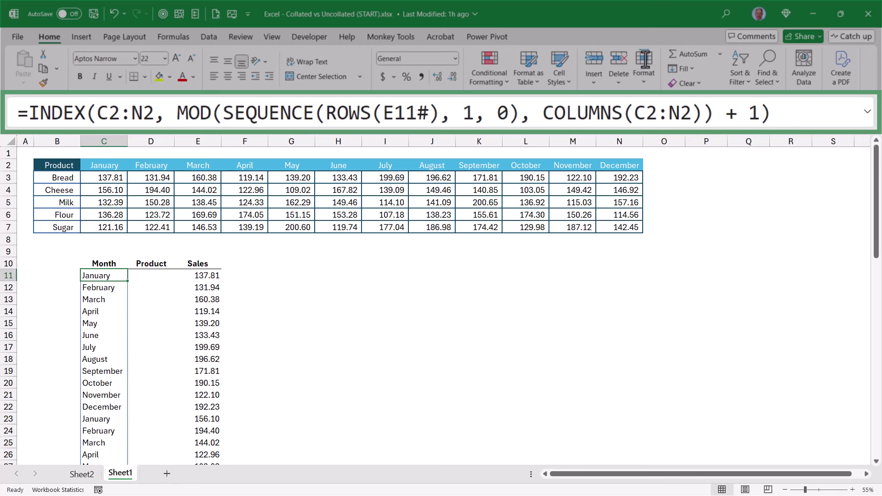
Step: Examine the empty Product column in twelve-row blocks beside the repeating months to see where each product name belongs
key(Right)
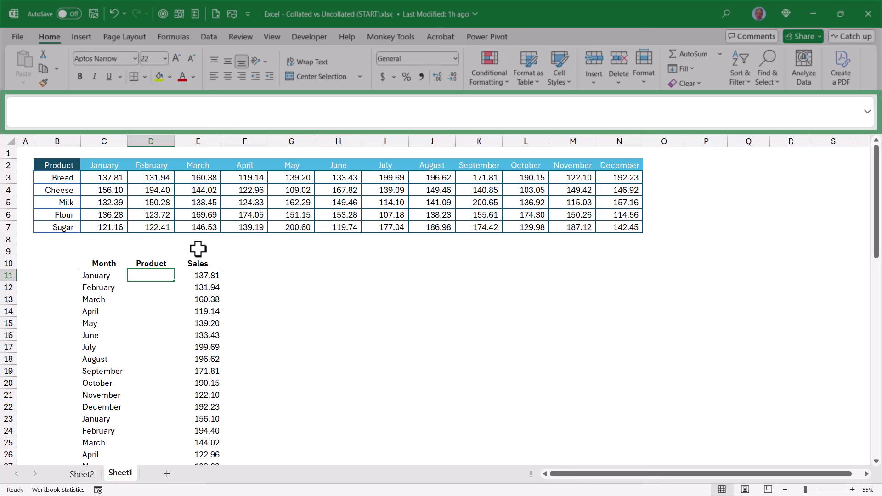
drag(149, 276, 140, 404)
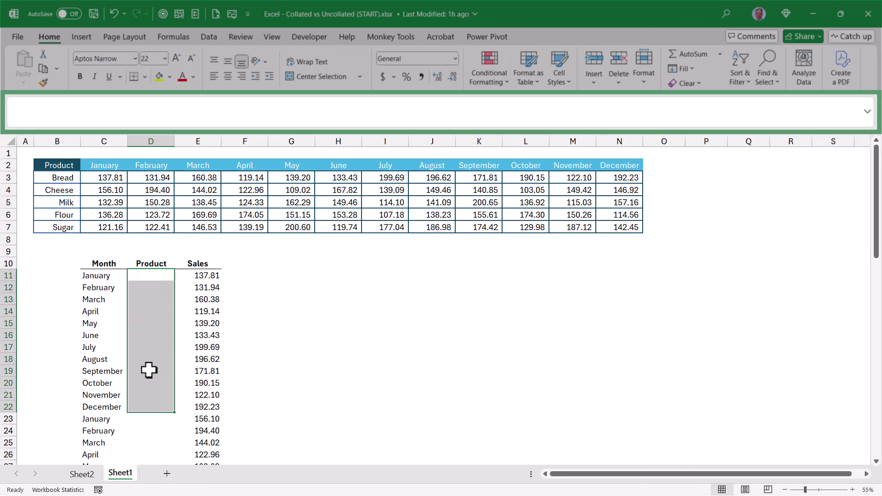
scroll(148, 370, down, 3)
scroll(140, 317, down, 1)
drag(142, 276, 148, 343)
scroll(146, 388, up, 4)
scroll(146, 389, down, 5)
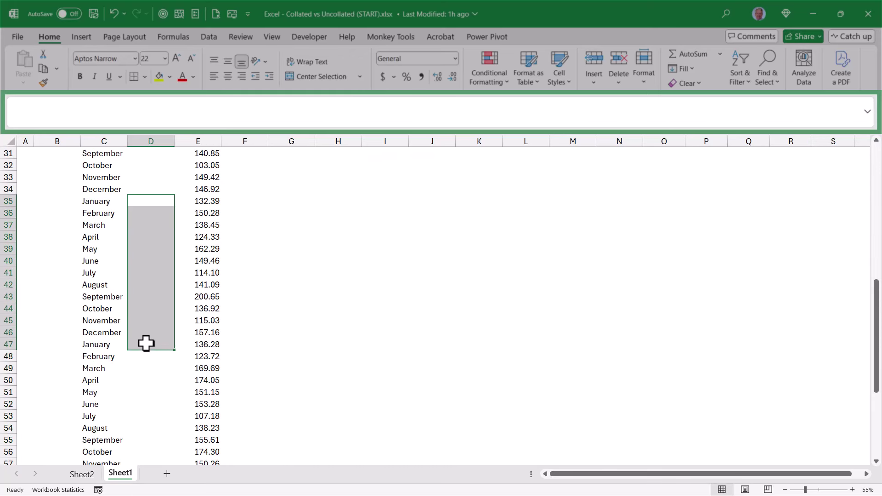
scroll(150, 313, up, 10)
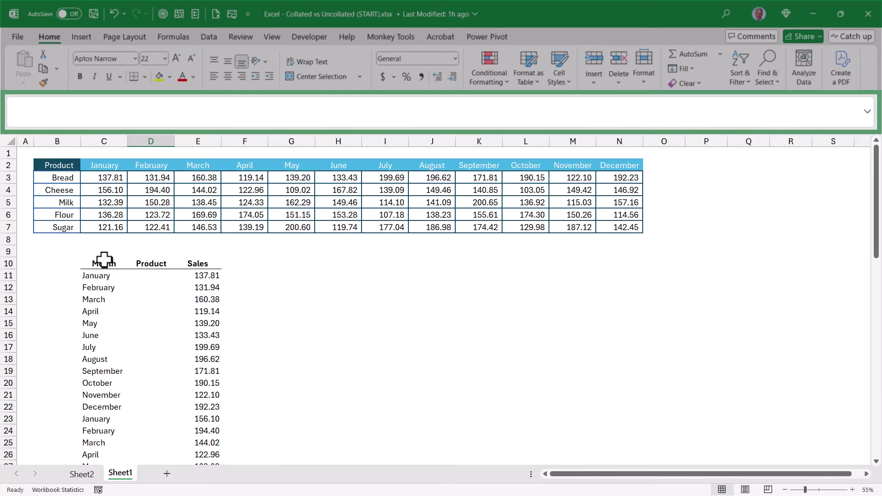
Step: Enter =SEQUENCE(ROWS(E11#)) in D11 under Product and check that the numbering runs to the last Sales row
click(133, 275)
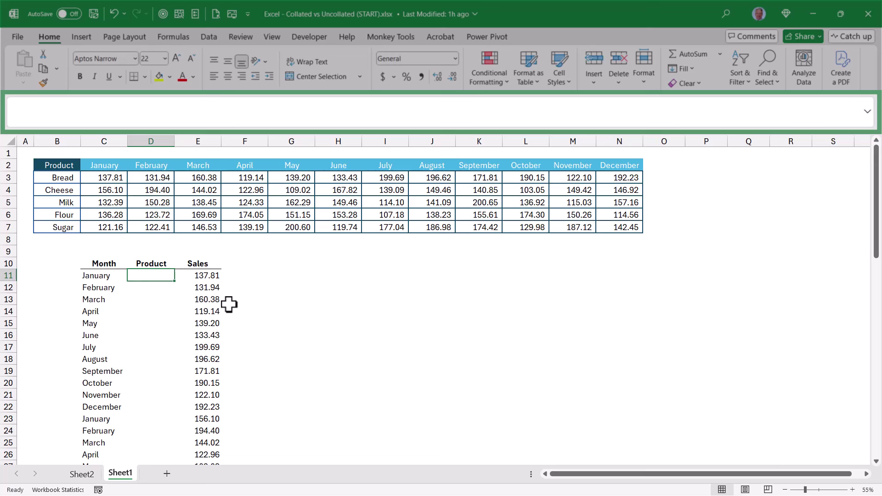
text(=seq)
key(Tab)
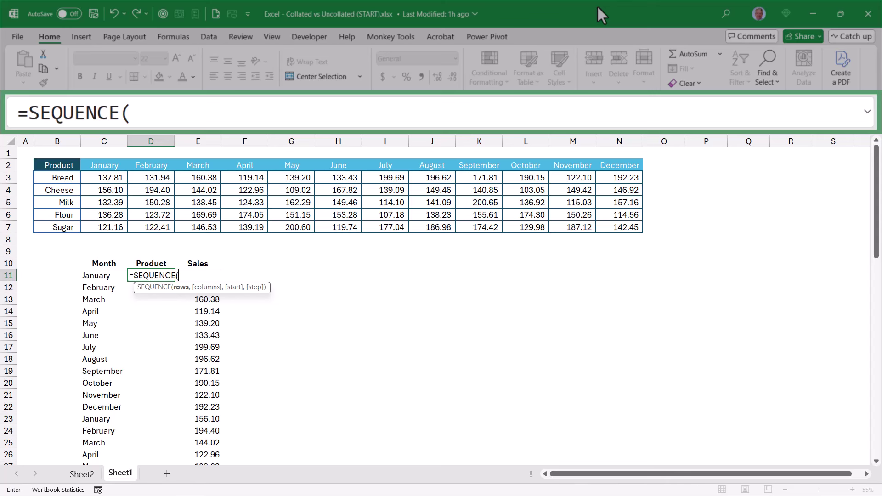
text(ROWS)
text(()
key(Right)
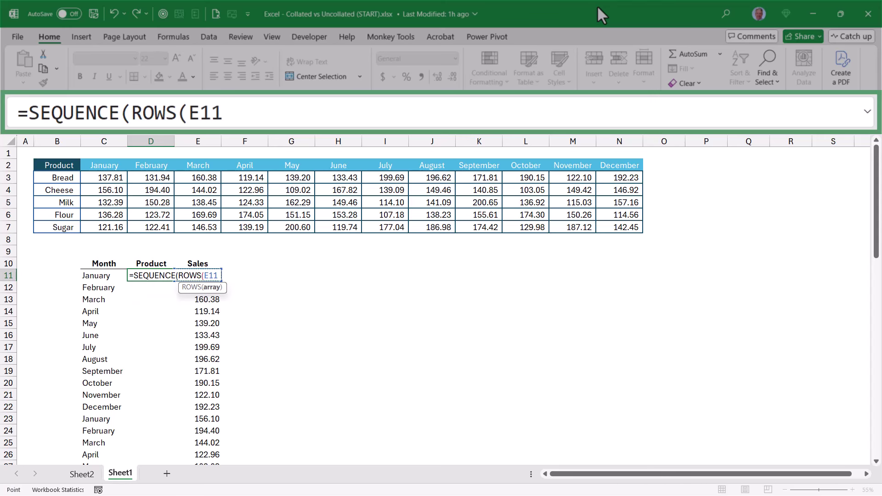
text(#)
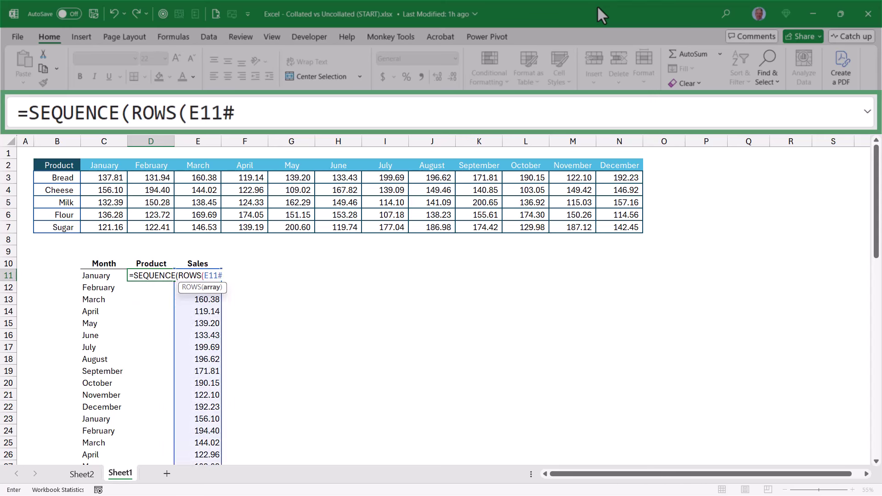
text()))
key(ctrl+Return)
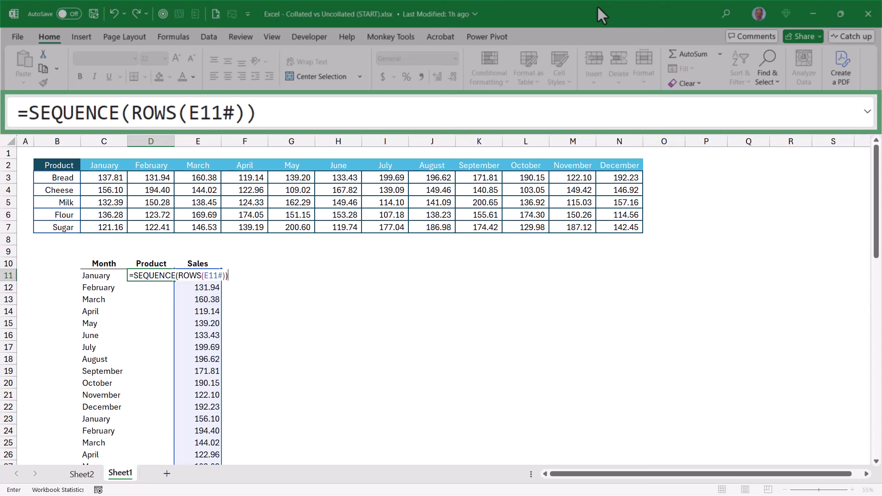
key(ctrl+Down)
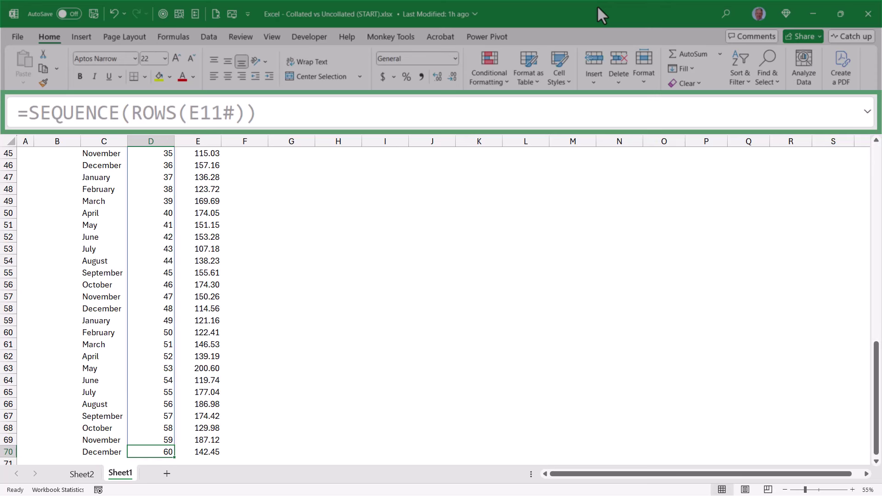
key(ctrl+Up)
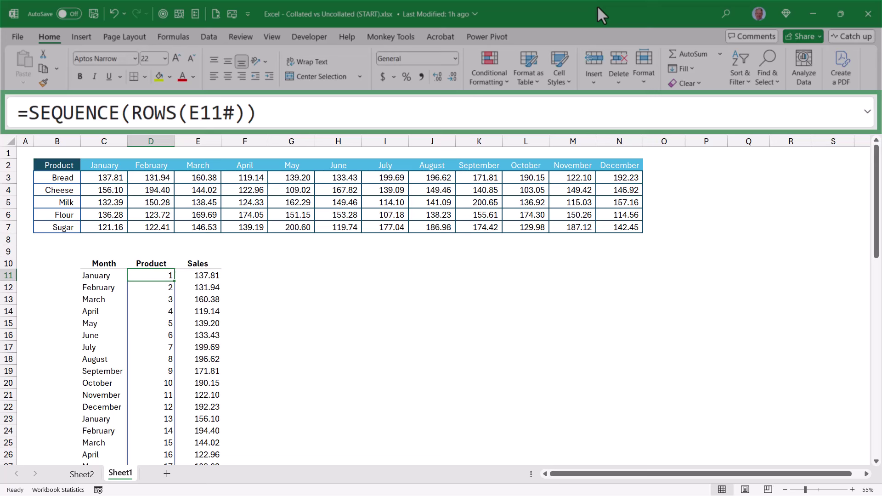
Step: Divide the SEQUENCE result in the D11 Product formula by 12
click(277, 111)
text(/ 12)
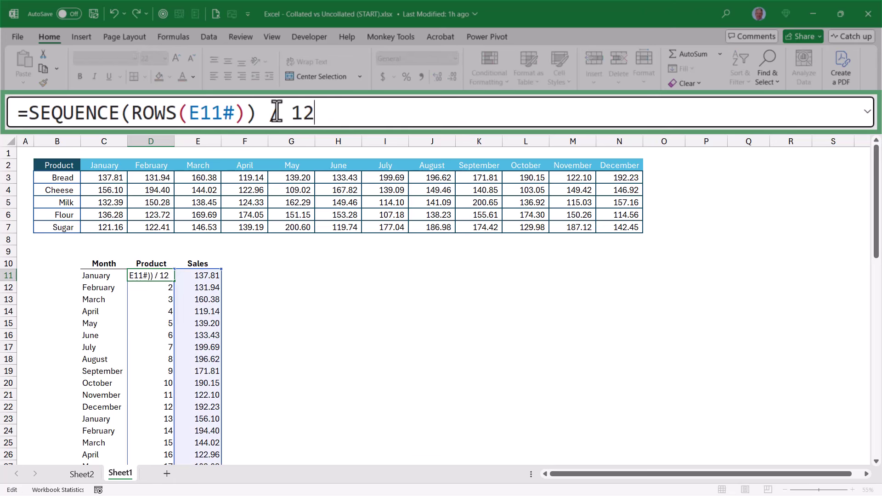
key(ctrl+Return)
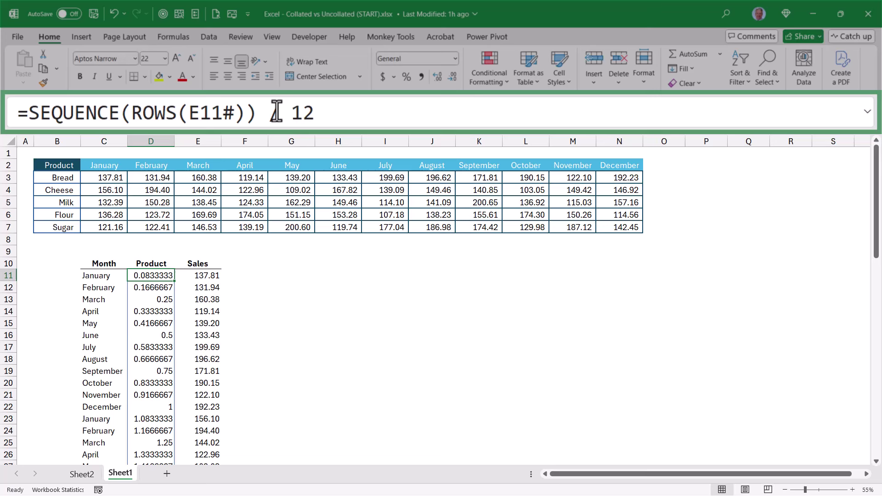
Step: Replace the fixed divisor 12 in the Product formula with COLUMNS(C2:N2)
double_click(302, 113)
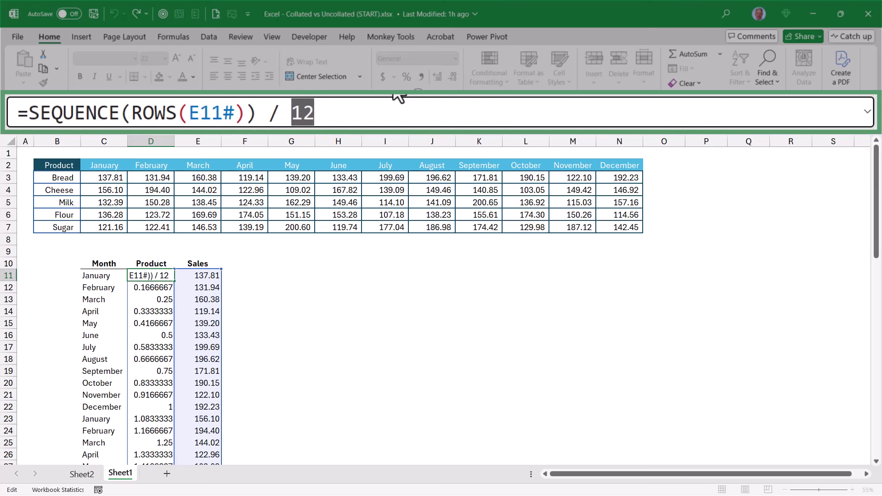
text(COL)
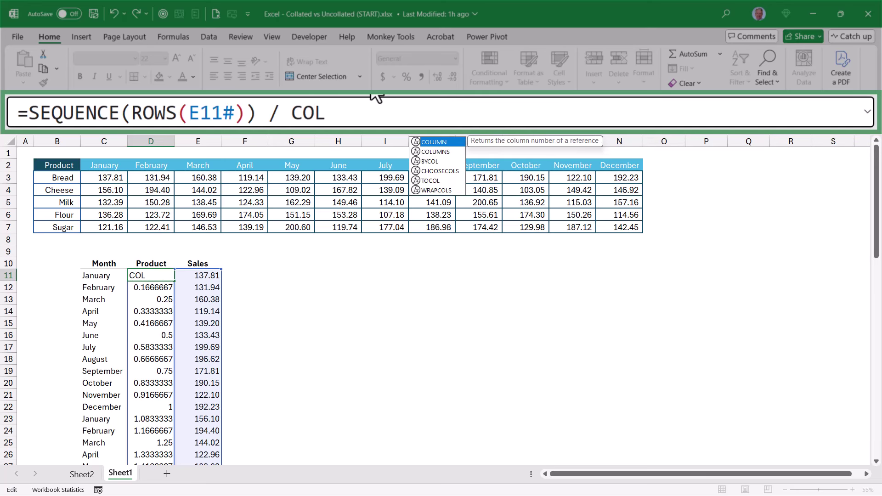
key(Down)
key(Tab)
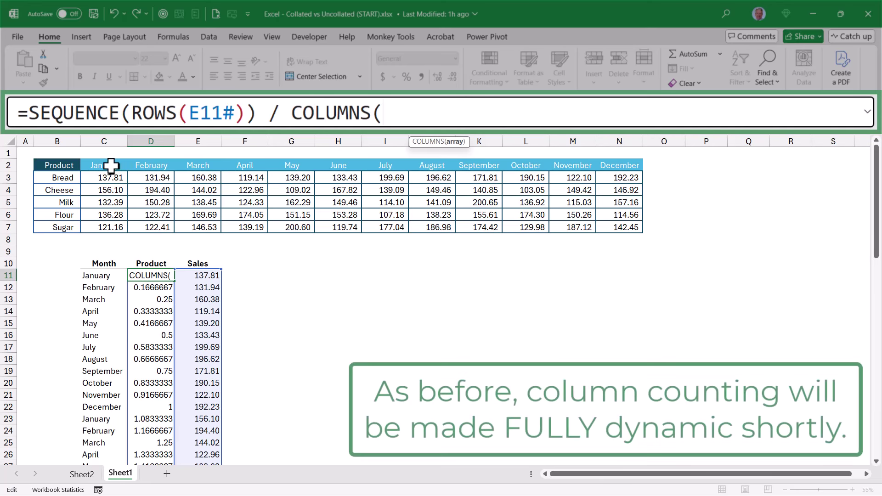
drag(110, 165, 624, 164)
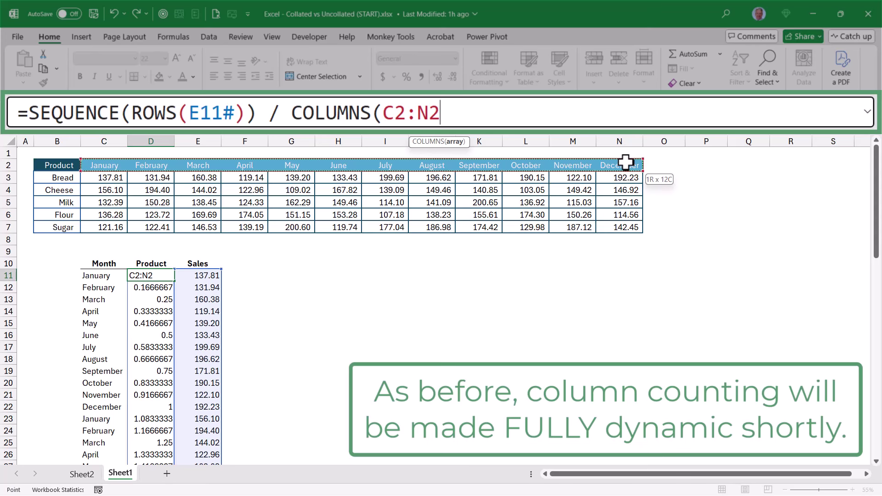
text())
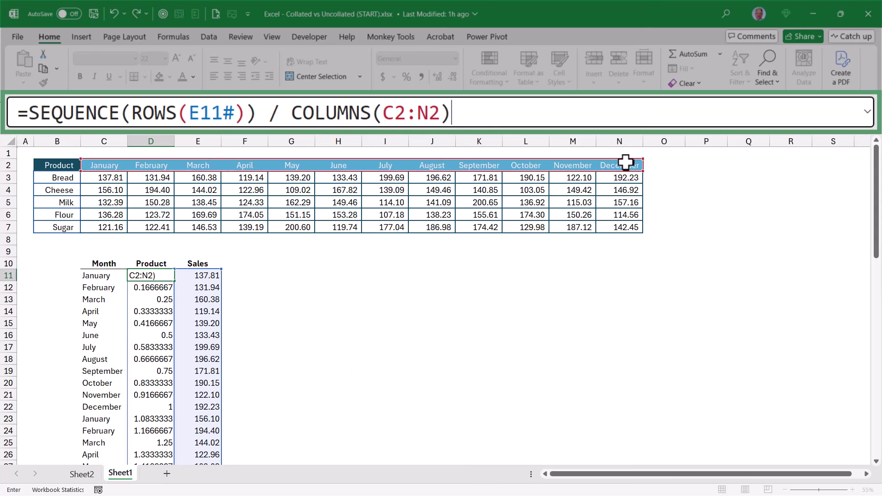
key(ctrl+Return)
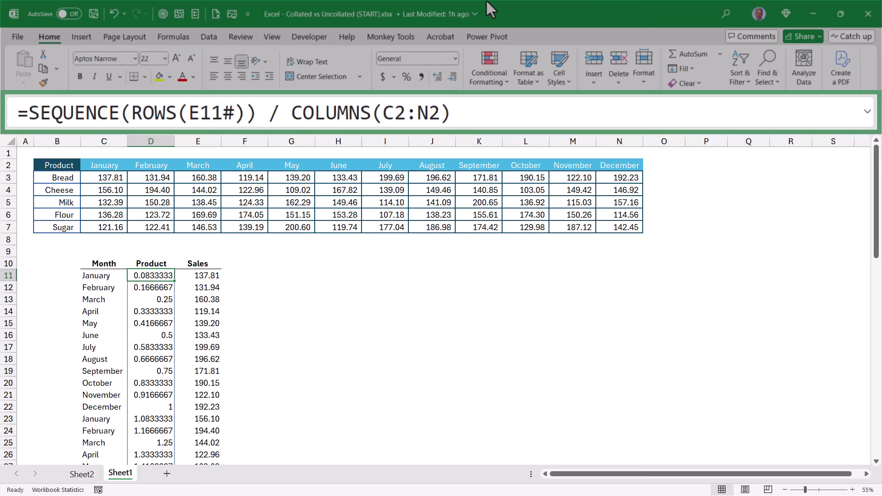
Step: Wrap the Product formula in ROUNDUP with 0 digits and check the numbers down the column
click(29, 113)
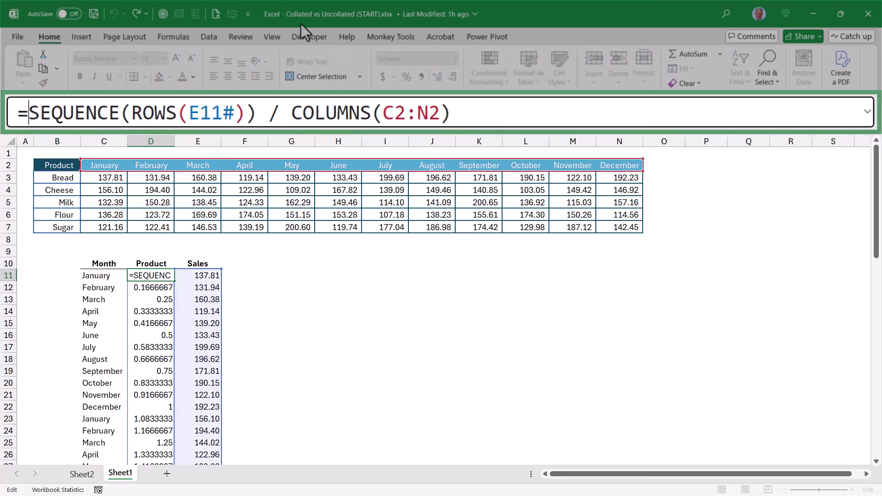
text(ROUNDUP()
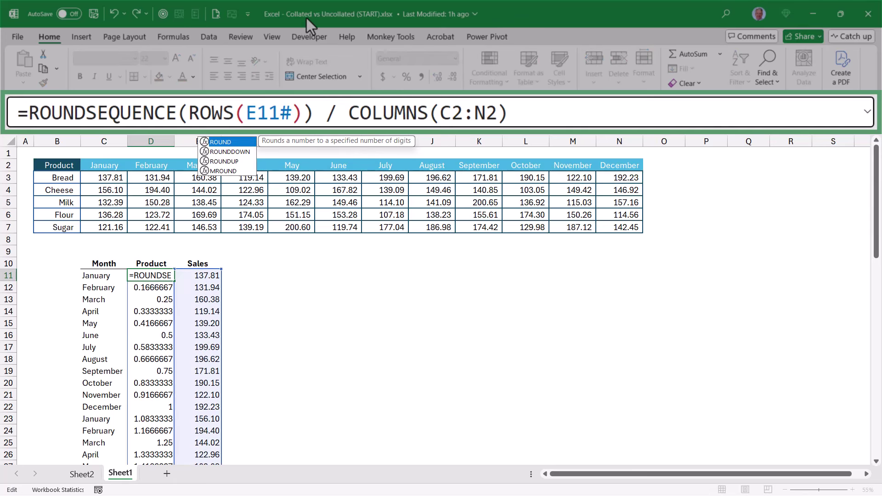
text(, 0))
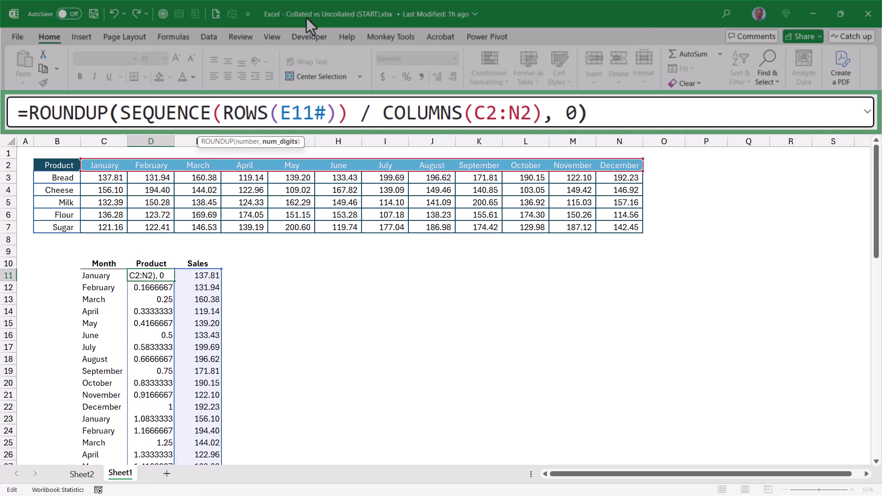
key(ctrl+Return)
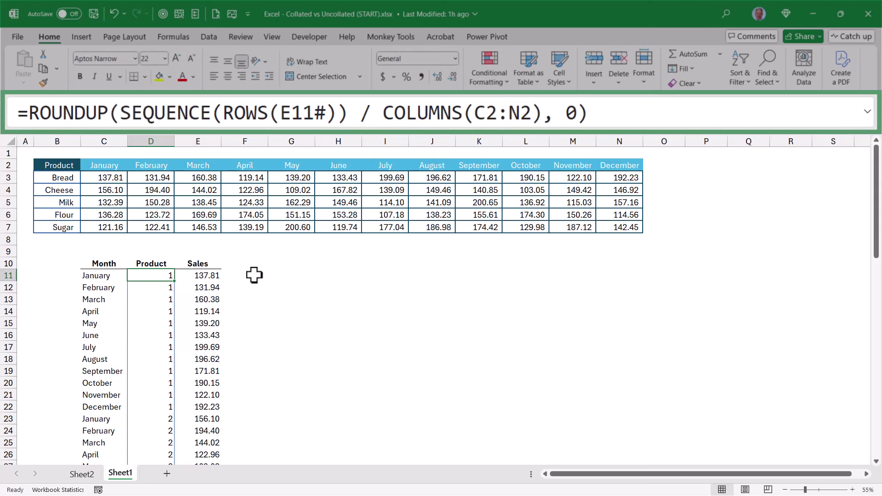
scroll(254, 276, down, 7)
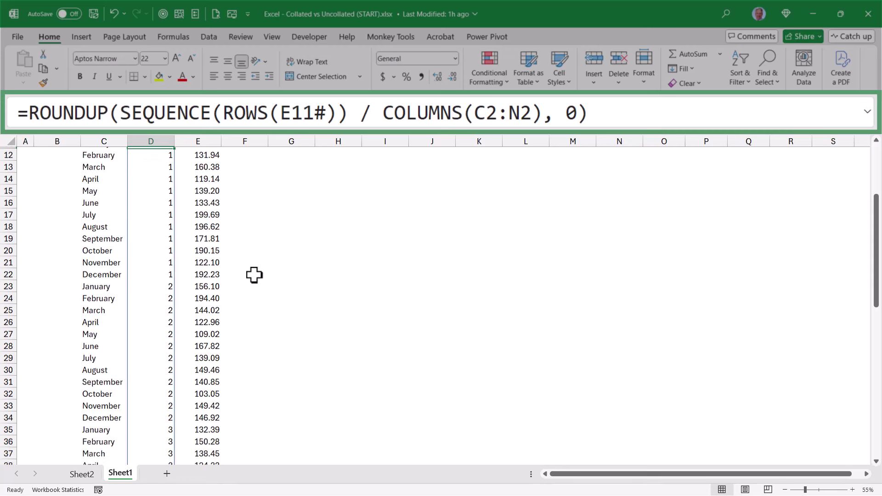
scroll(254, 275, down, 3)
scroll(254, 276, down, 6)
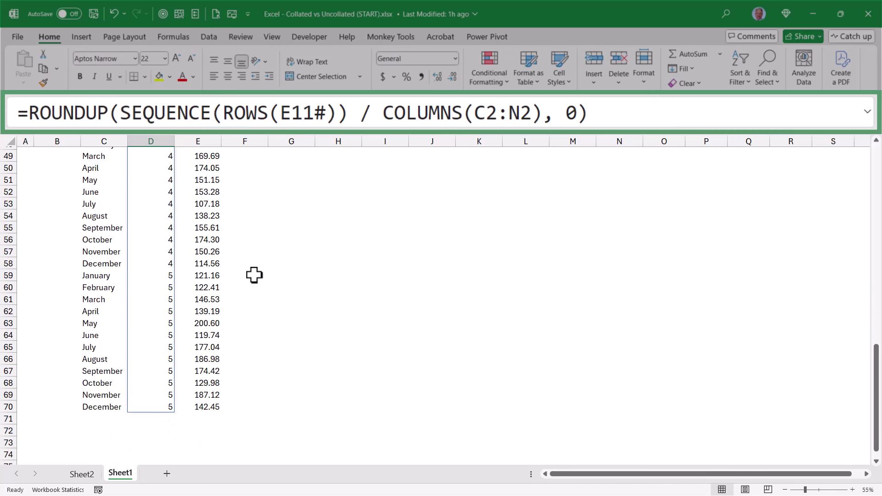
scroll(254, 275, up, 9)
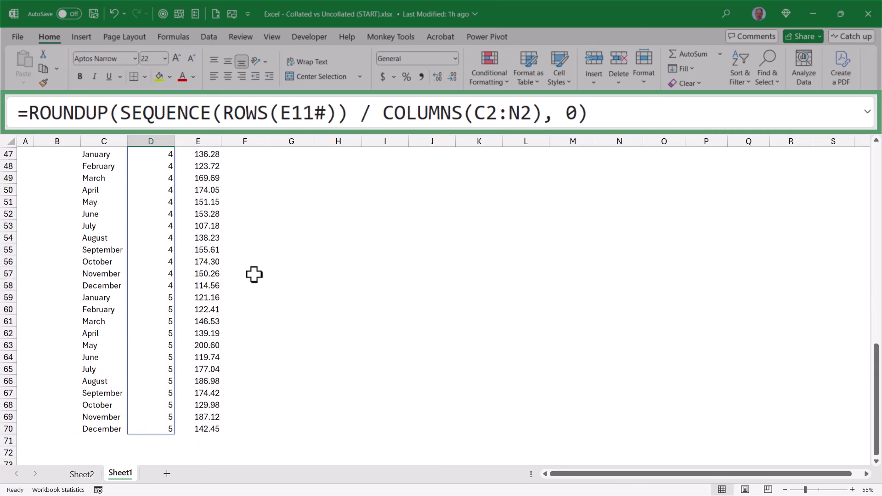
scroll(254, 275, up, 7)
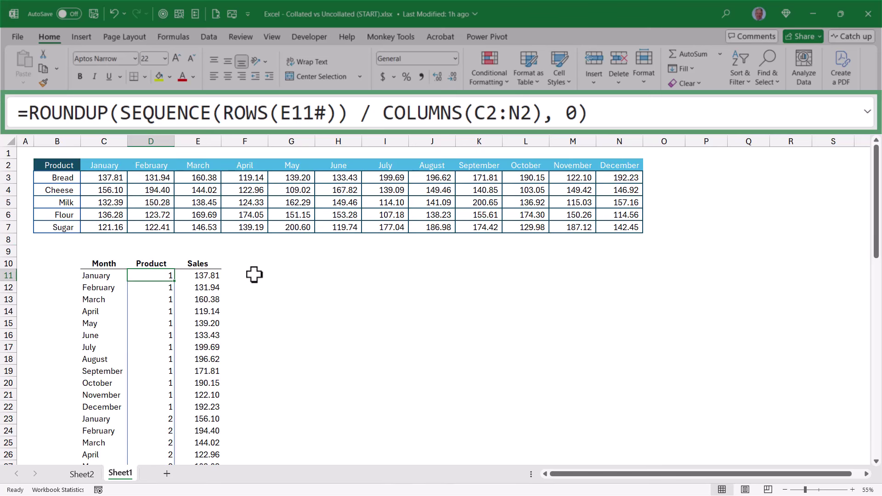
Step: Wrap the ROUNDUP formula in INDEX over the product names B3:B7 and check the names down the Product column
click(29, 113)
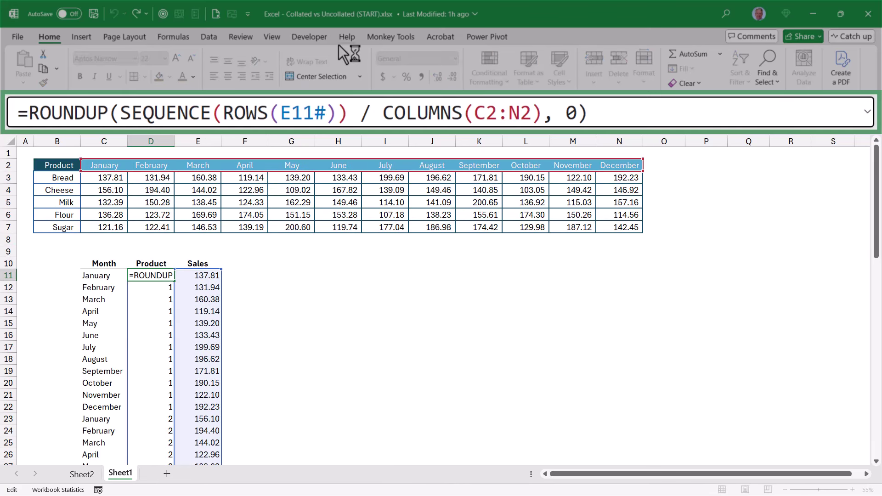
text(INDEX()
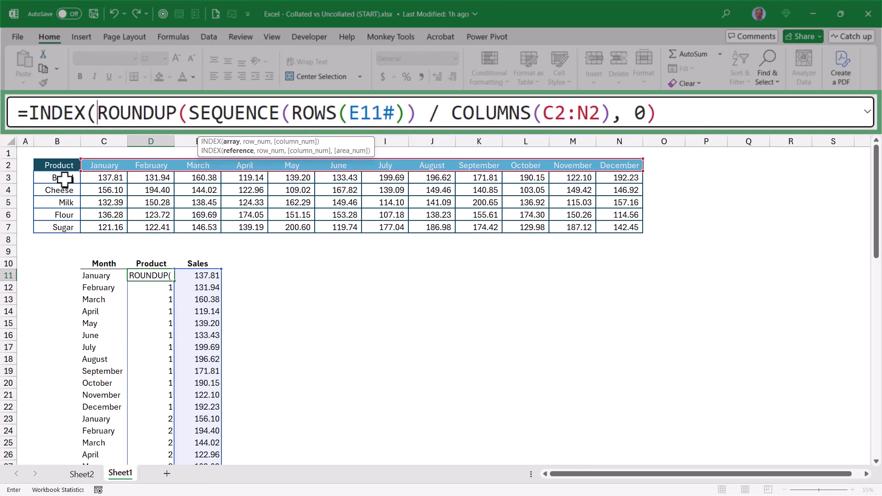
drag(65, 178, 65, 224)
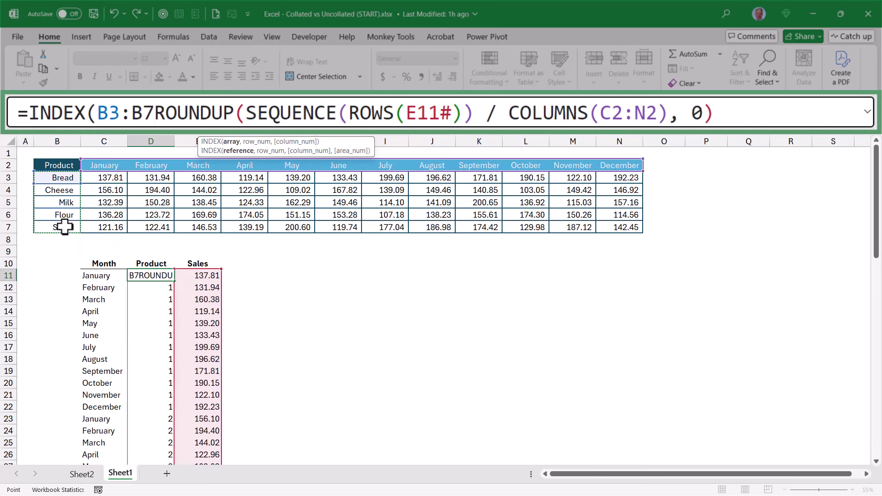
text(,)
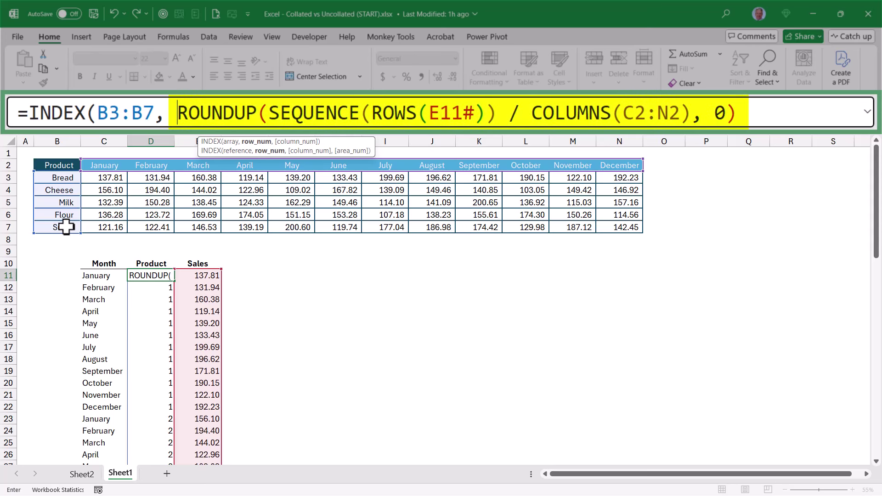
click(818, 108)
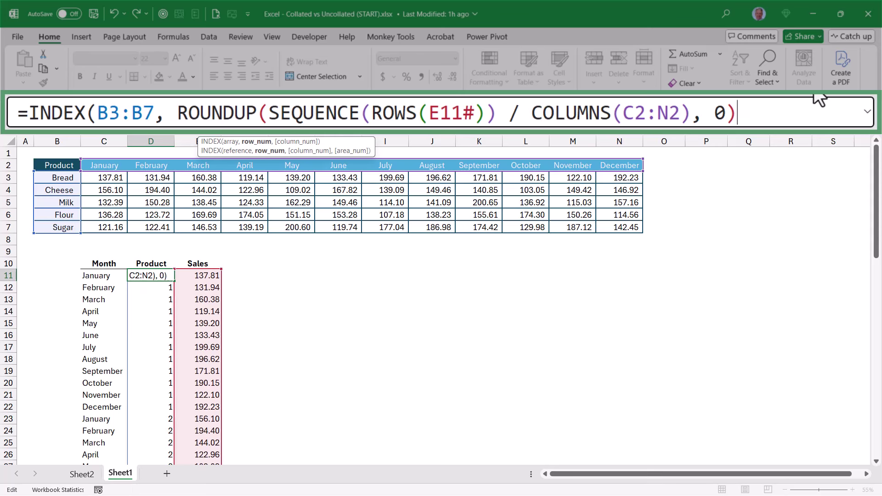
text())
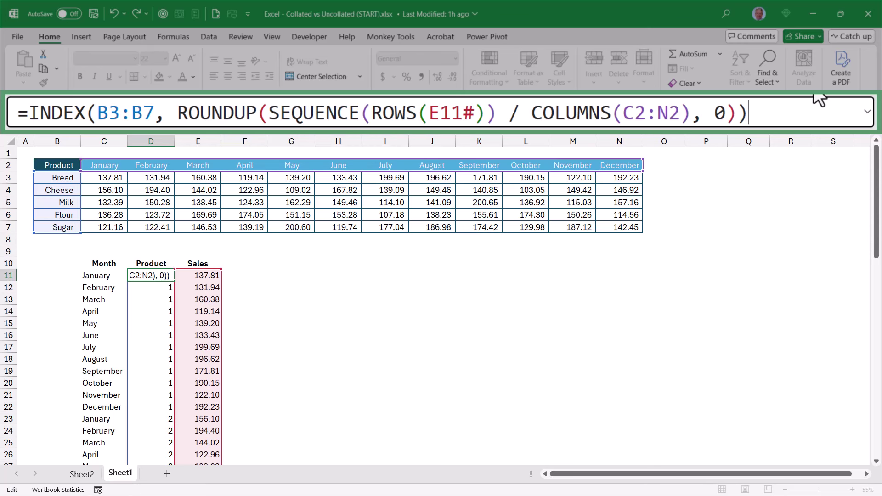
key(ctrl+Return)
scroll(484, 250, down, 6)
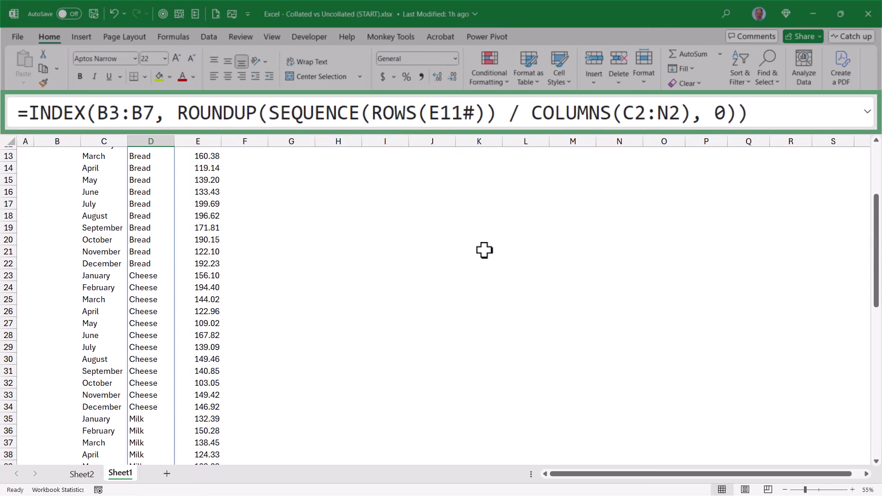
scroll(484, 250, down, 10)
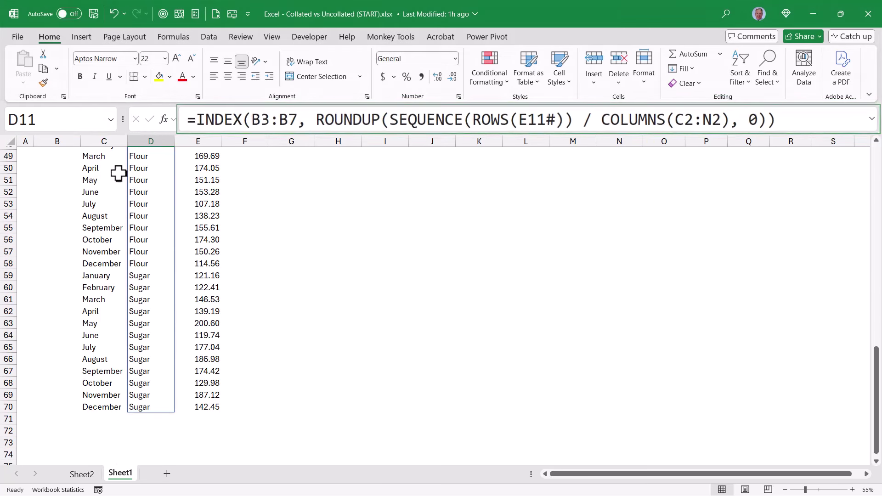
Step: Review the month headings C2:N2 and product names B3:B7 of the source table
key(ctrl+Home)
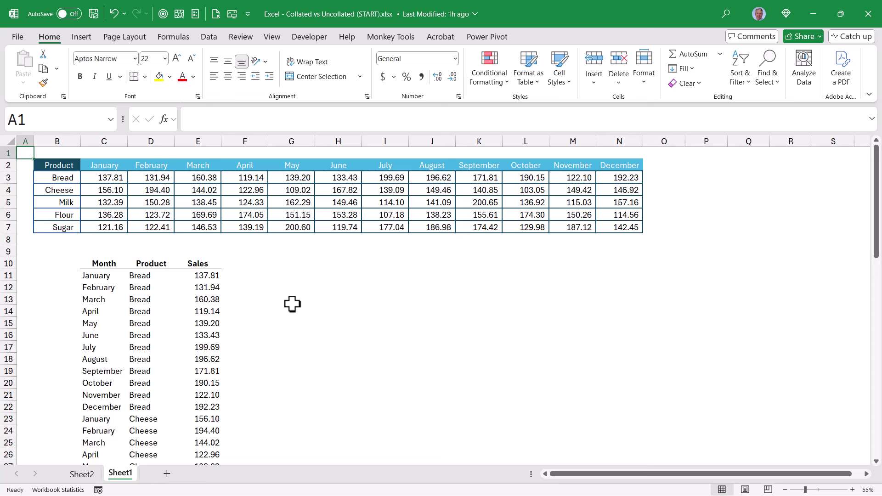
drag(103, 167, 600, 171)
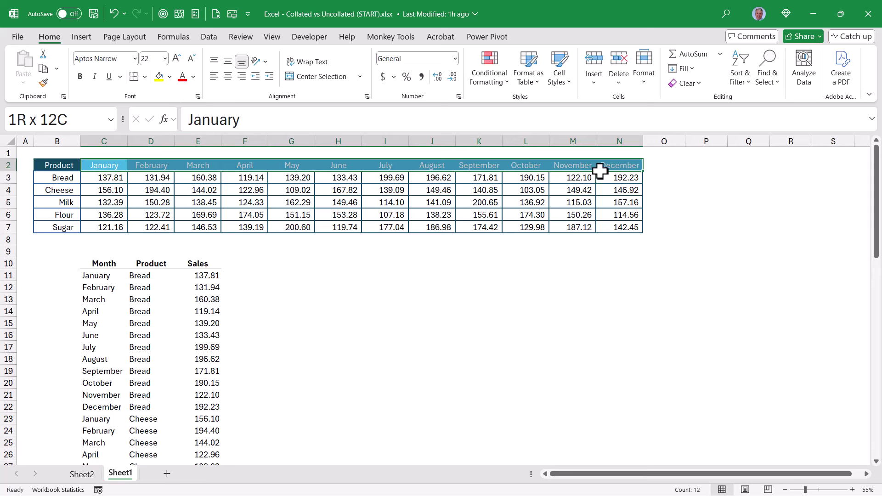
drag(60, 180, 61, 229)
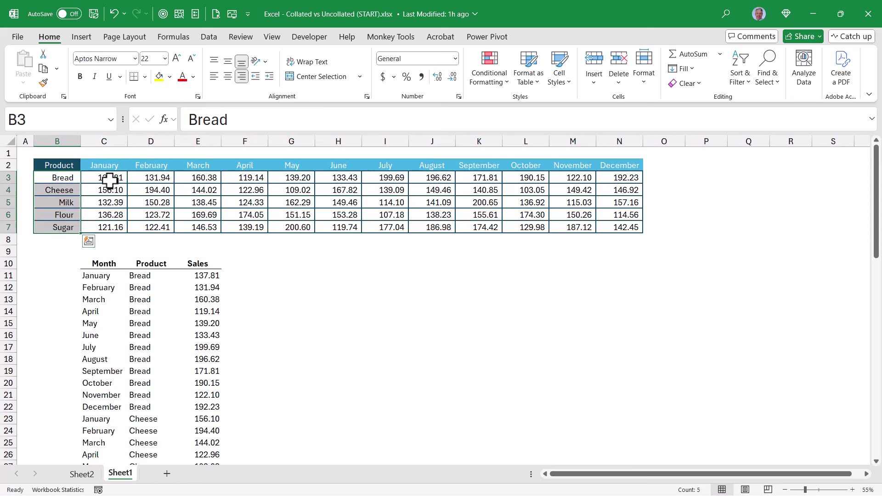
click(113, 167)
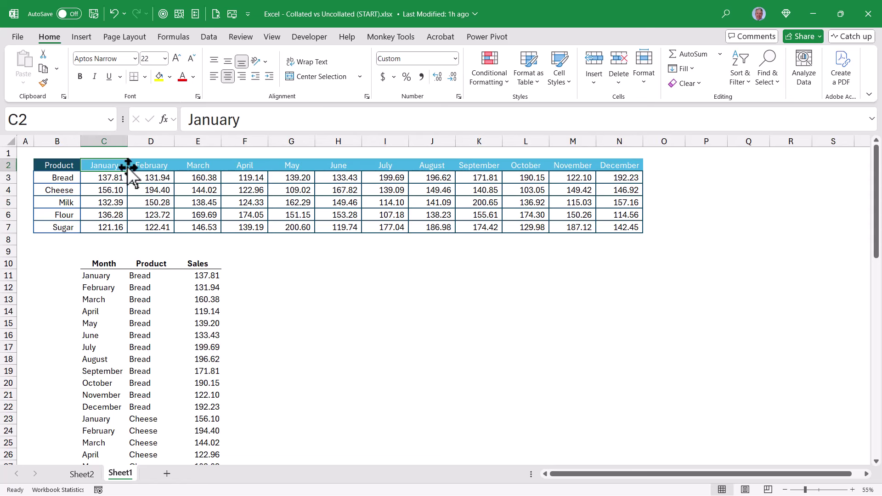
click(152, 167)
click(198, 166)
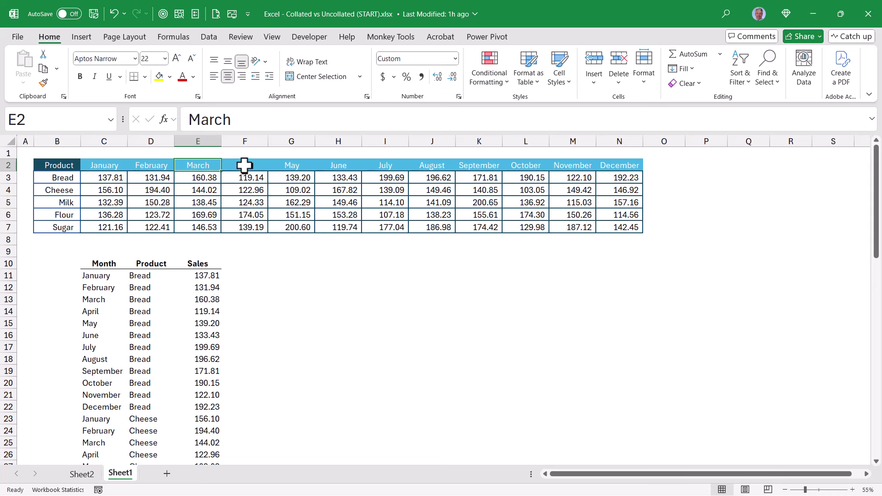
click(244, 165)
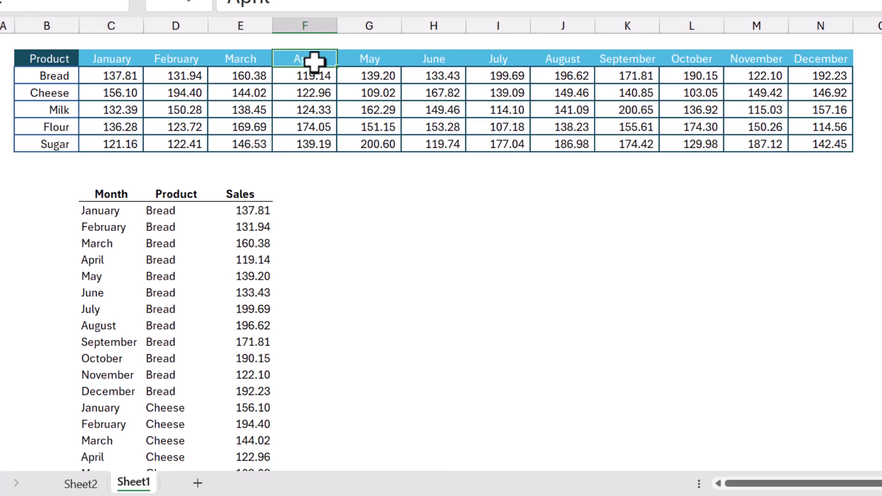
Step: Try emptying the April to December block F2:N7 and the Milk, Flour and Sugar rows, checking the unpivoted list to its end
drag(315, 59, 834, 143)
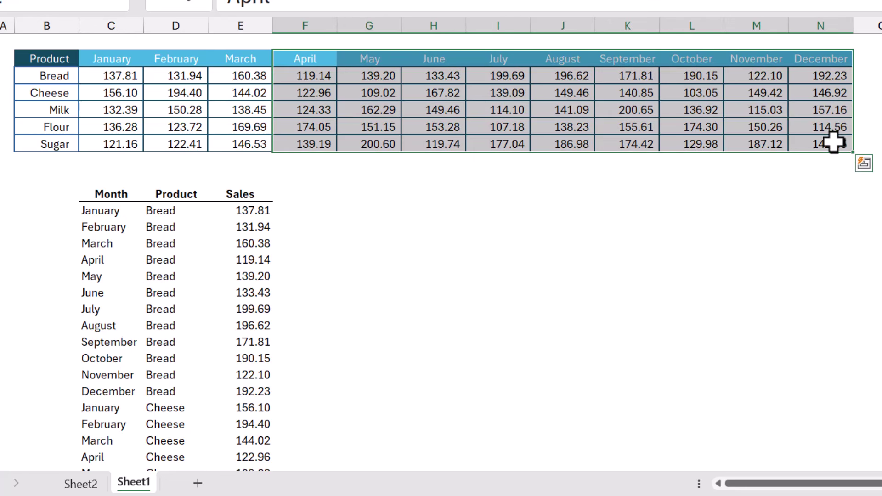
key(Delete)
click(126, 62)
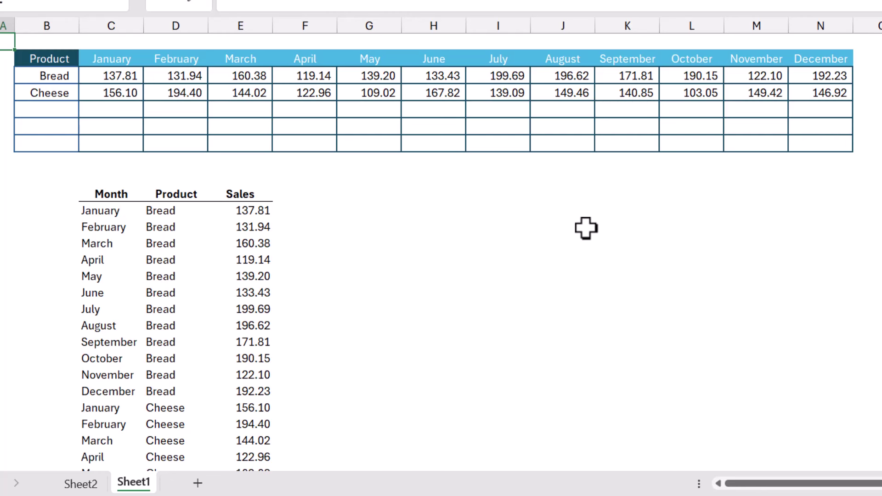
scroll(586, 228, down, 15)
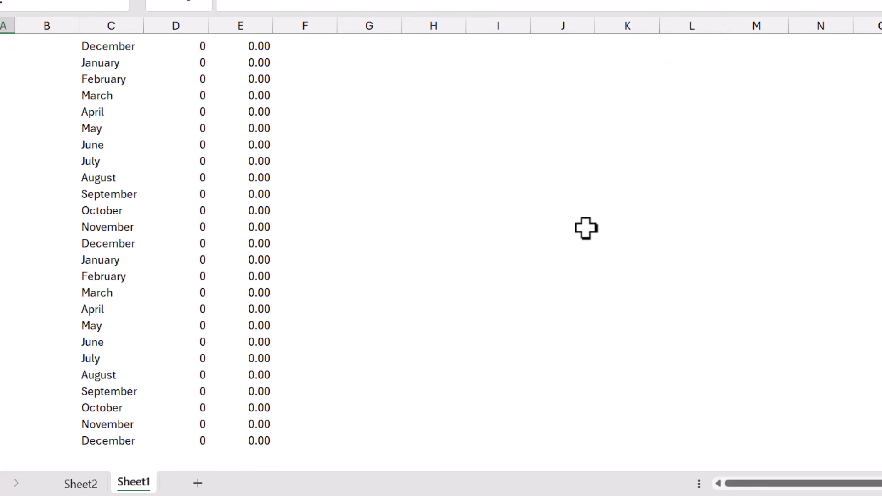
scroll(586, 229, up, 15)
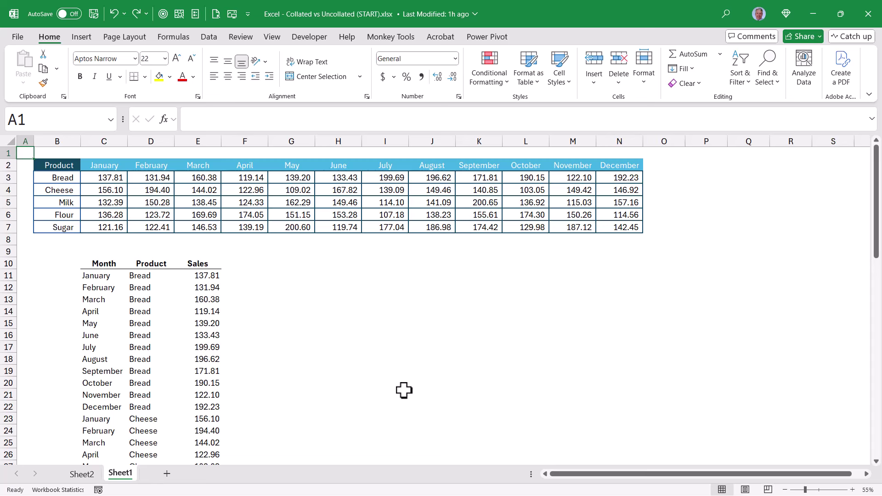
Step: Examine the array argument of the TOCOL formula in the Sales cell E11
click(202, 278)
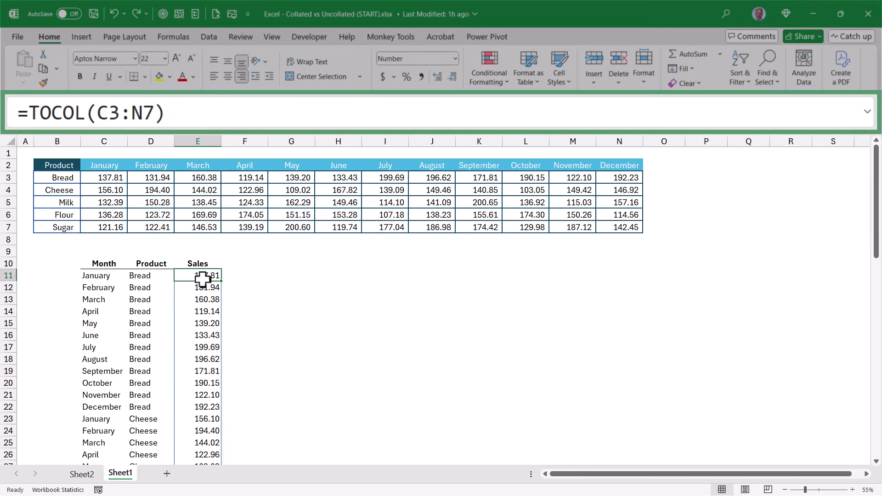
double_click(202, 278)
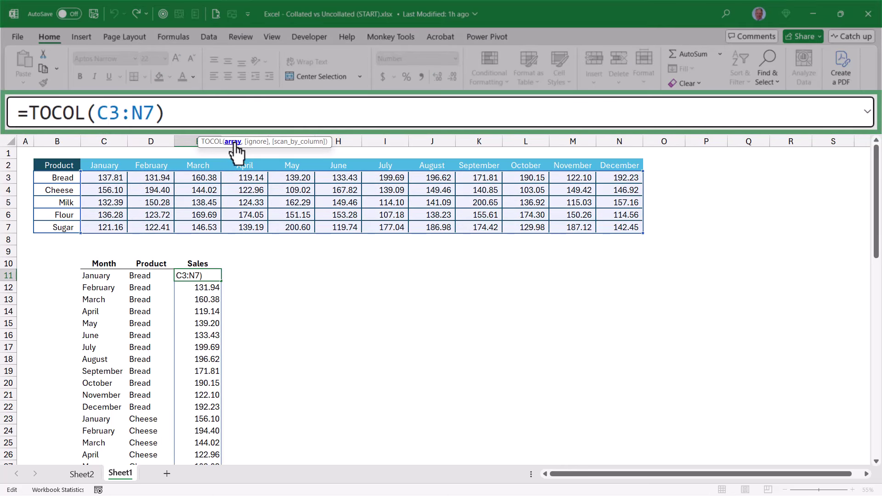
click(234, 143)
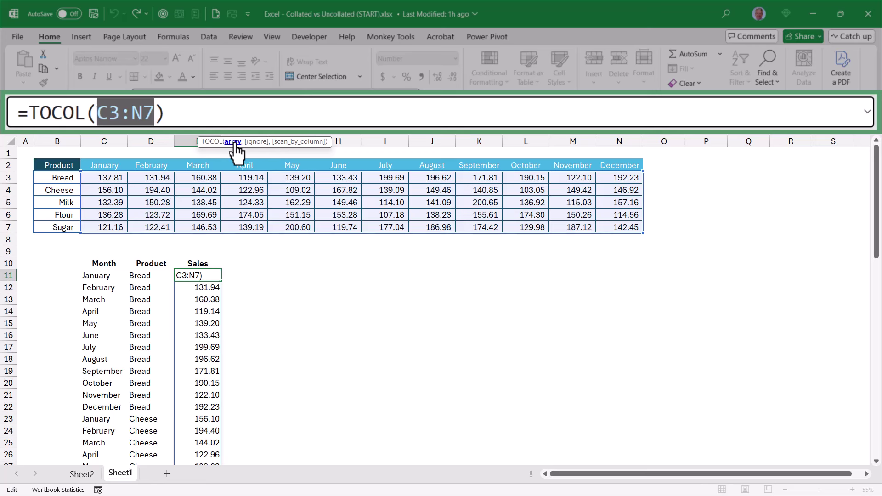
key(Return)
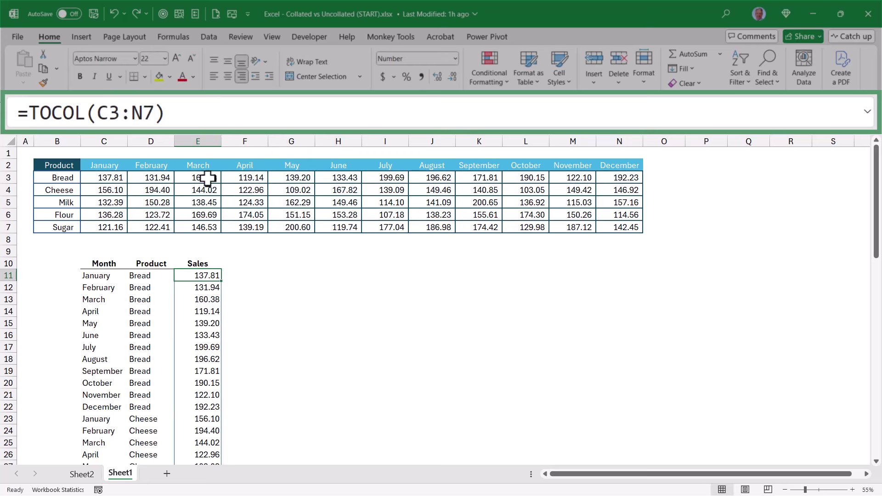
Step: Clear the March to December sales E3:N7 and change the TOCOL range in E11 to C3:.N7
drag(204, 177, 603, 226)
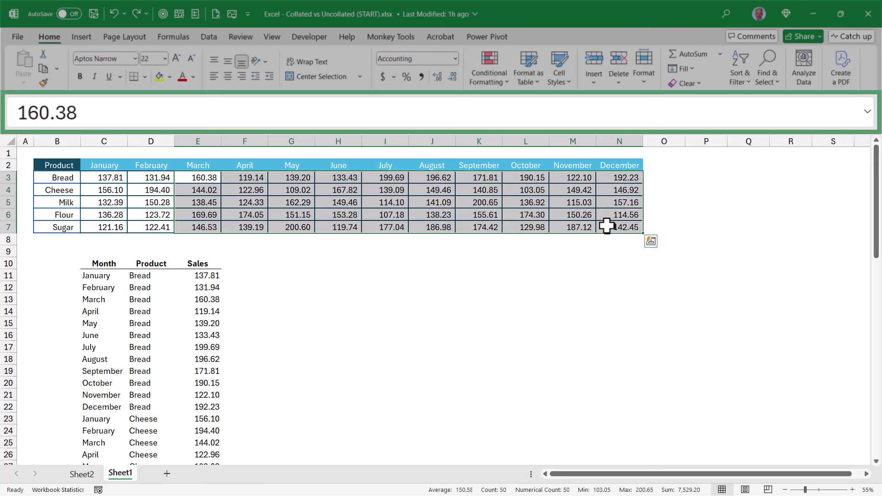
key(Delete)
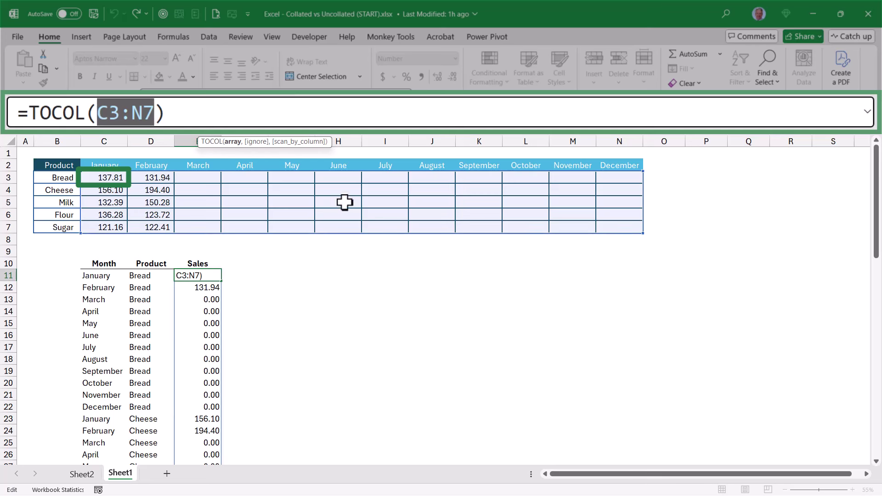
key(Left)
key(Left)
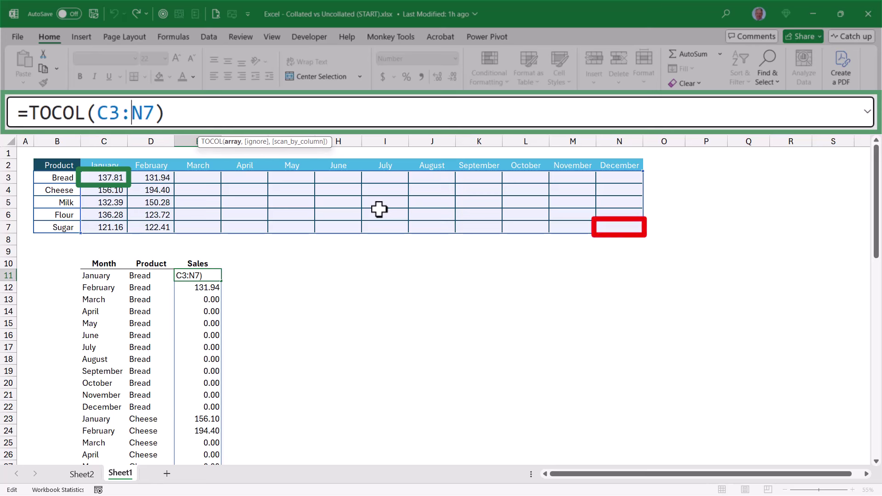
text(.)
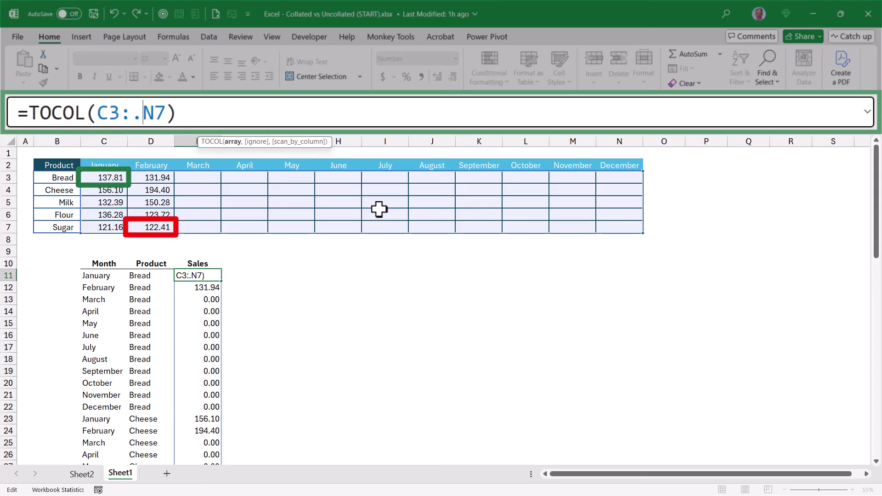
key(ctrl+Return)
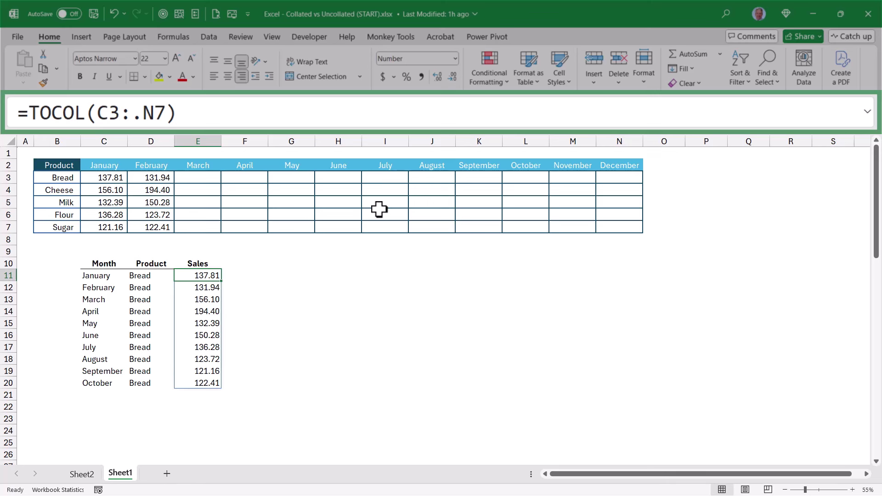
Step: Copy the January and February sales C3:D7 into March and April starting at E3, and check the unpivoted list
drag(109, 177, 153, 227)
key(ctrl+c)
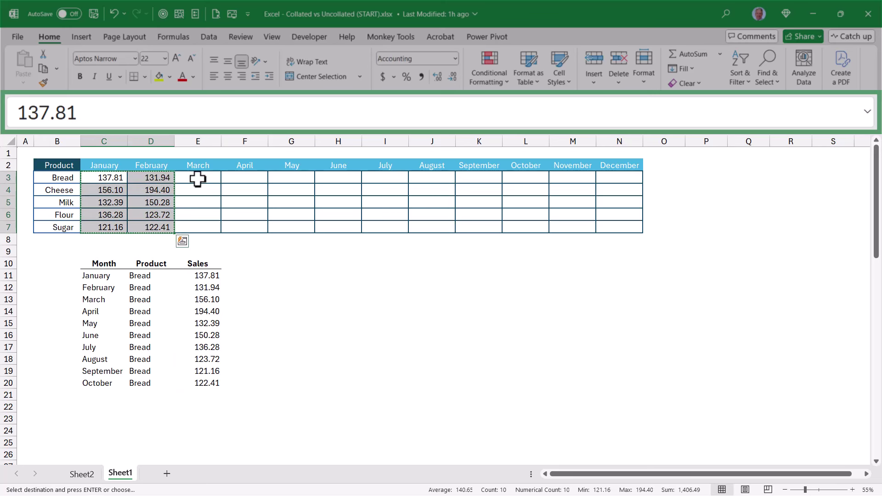
click(198, 178)
key(ctrl+v)
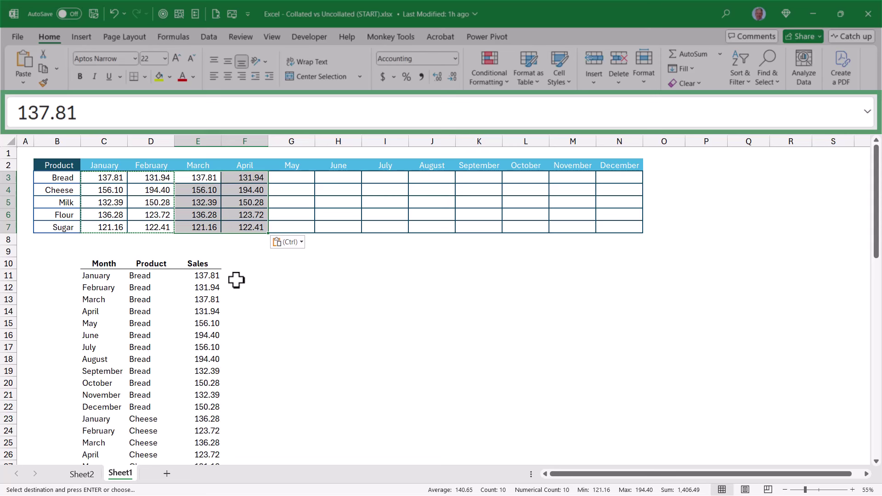
click(237, 282)
scroll(270, 294, down, 3)
scroll(269, 290, up, 3)
Step: Paste the copied sales into May and June starting at G3, check the list, and undo the pastes
click(286, 178)
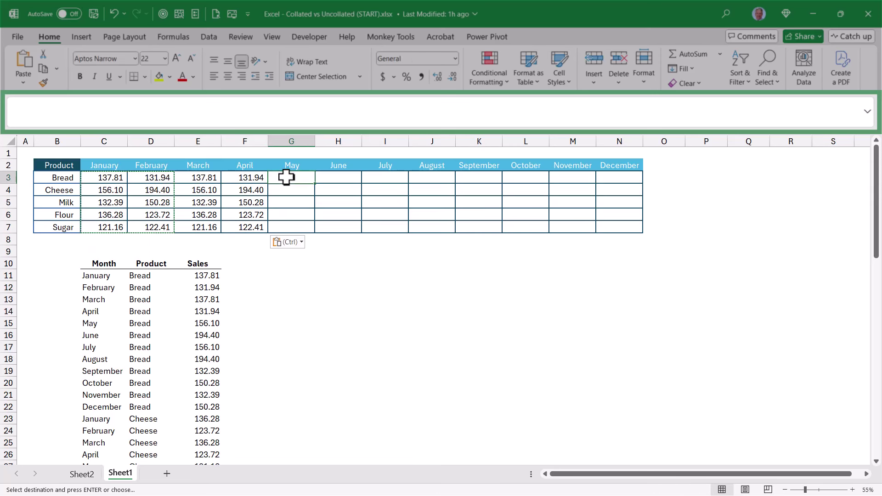
key(ctrl+v)
scroll(282, 307, down, 7)
scroll(282, 307, up, 5)
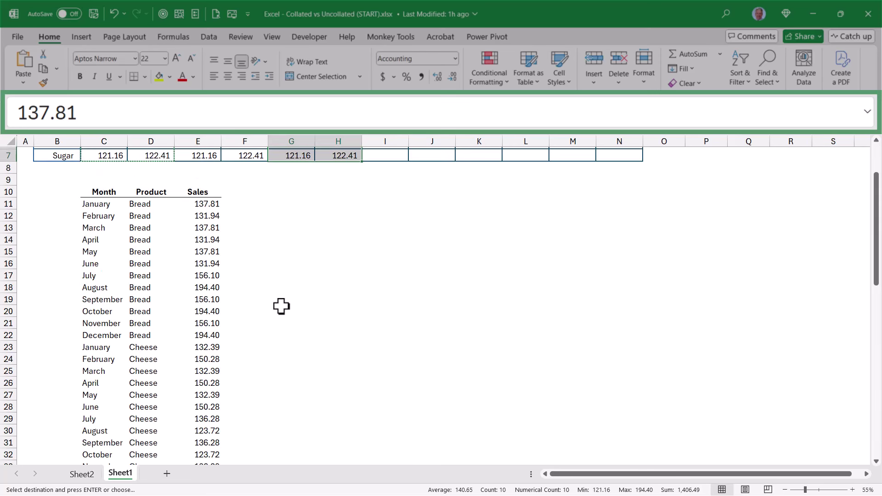
scroll(282, 307, up, 2)
key(ctrl+z)
key(ctrl+z)
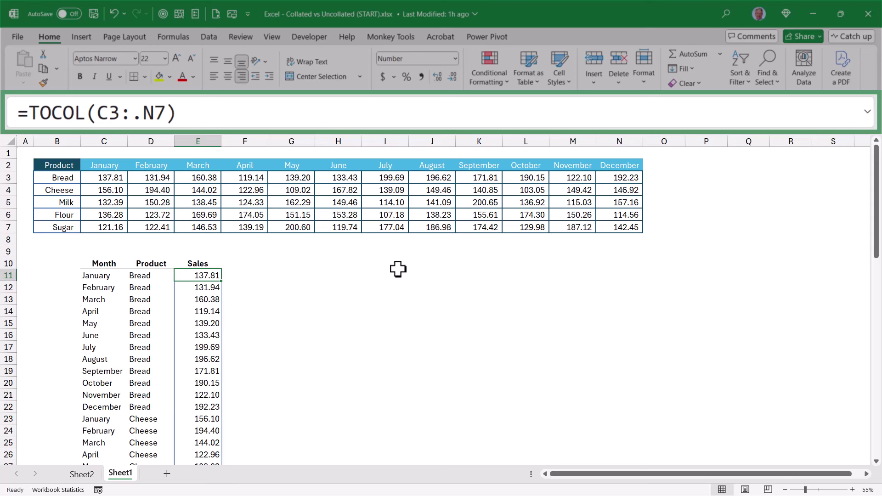
Step: Check the Sales column down to its last row and examine the trimmed range reference in the E11 formula
key(ctrl+shift+Down)
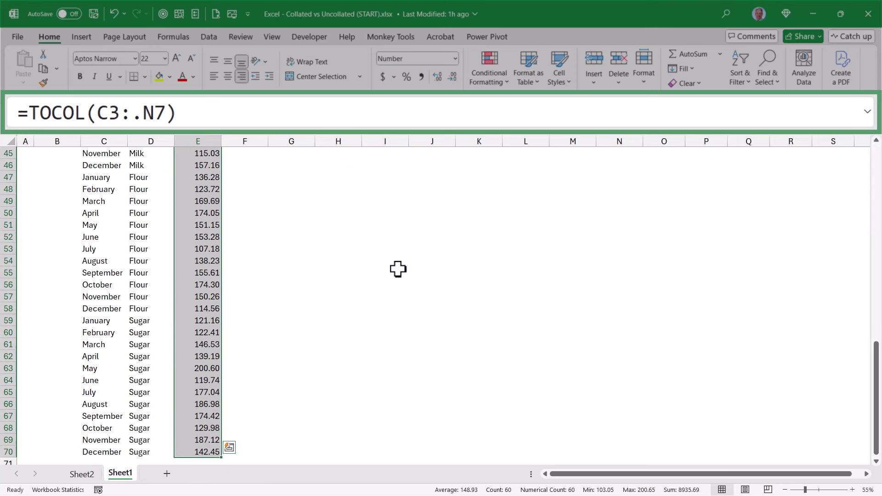
key(ctrl+Home)
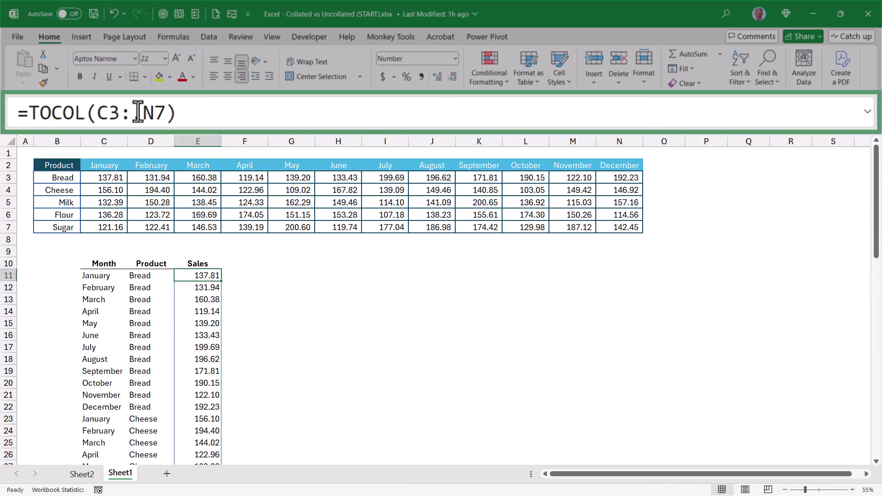
drag(139, 113, 166, 113)
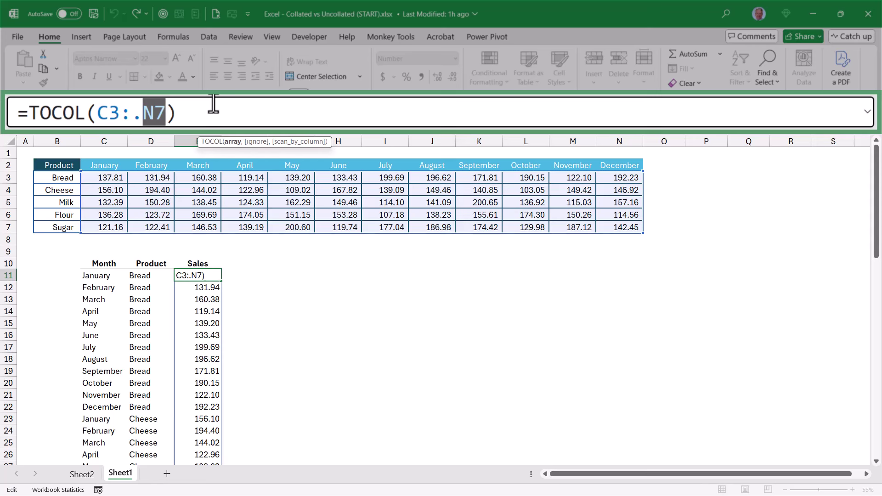
key(ctrl+Return)
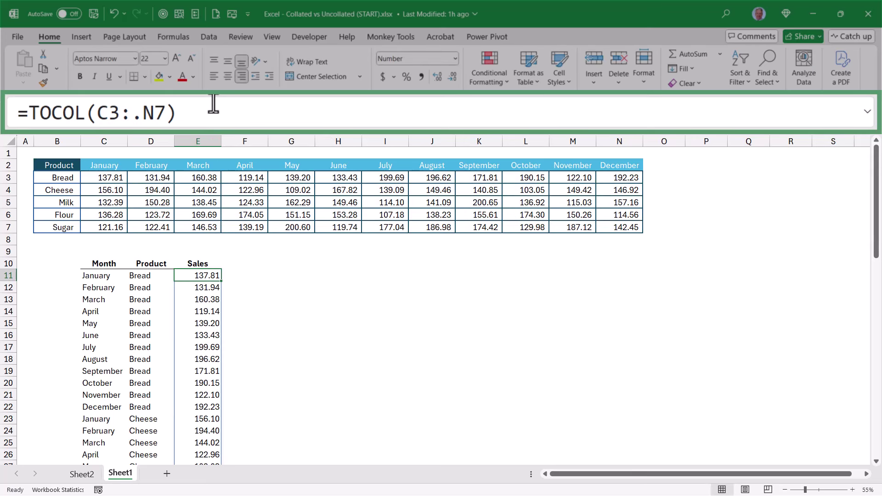
Step: Examine the Month formula in C11, including its C2:N2 array, the MOD expression and the COLUMNS divisor
click(94, 278)
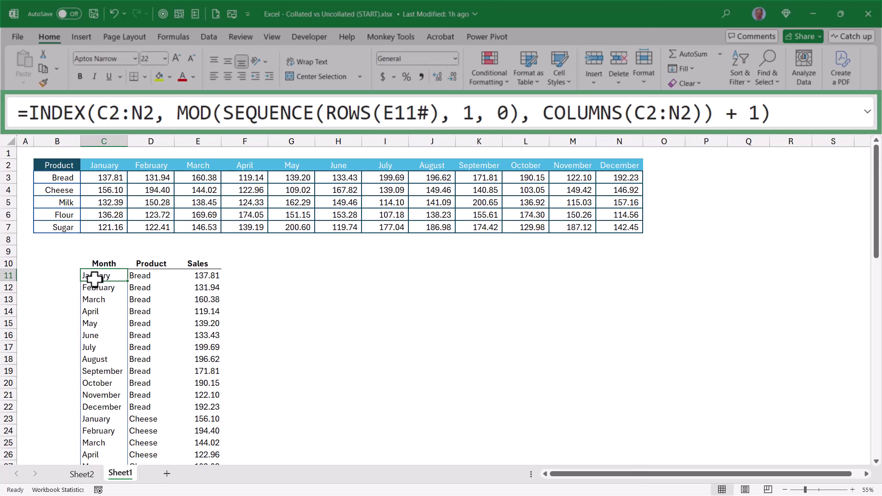
drag(98, 113, 153, 110)
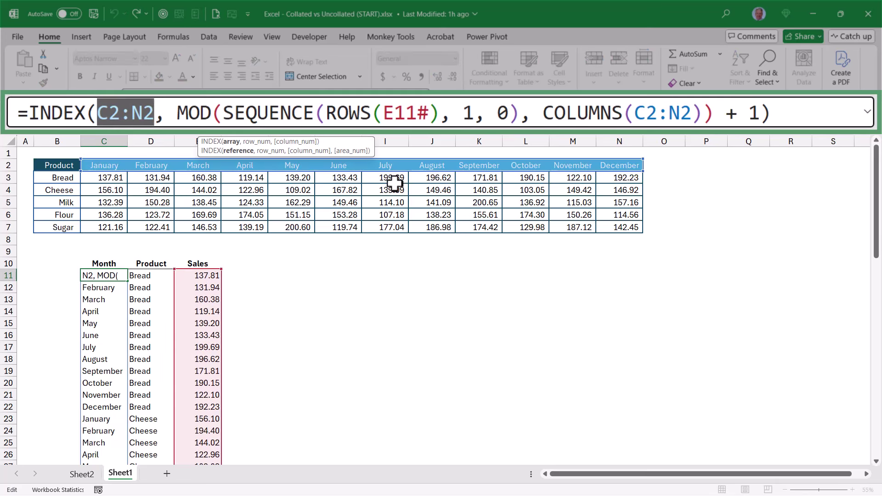
key(Escape)
drag(177, 113, 760, 113)
click(759, 113)
drag(543, 113, 703, 115)
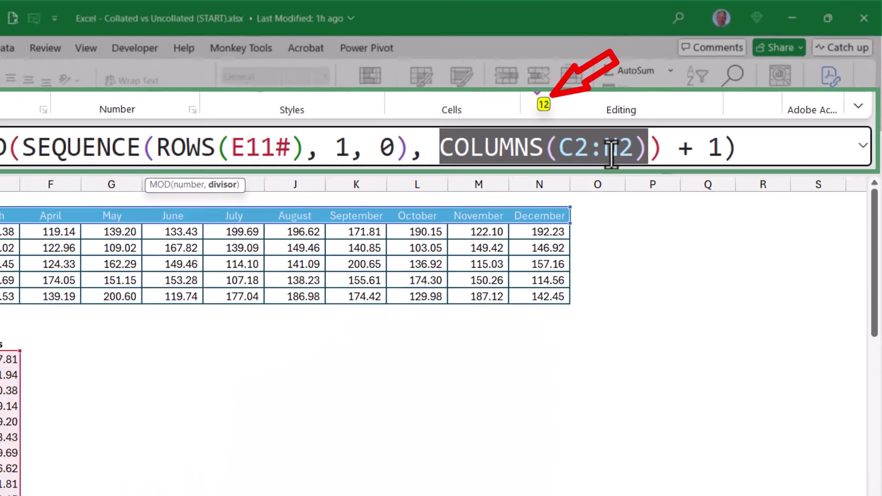
key(Escape)
Step: Clear the June to December headings H2:N2 and check the Month column of the unpivoted list
drag(193, 216, 522, 222)
key(Delete)
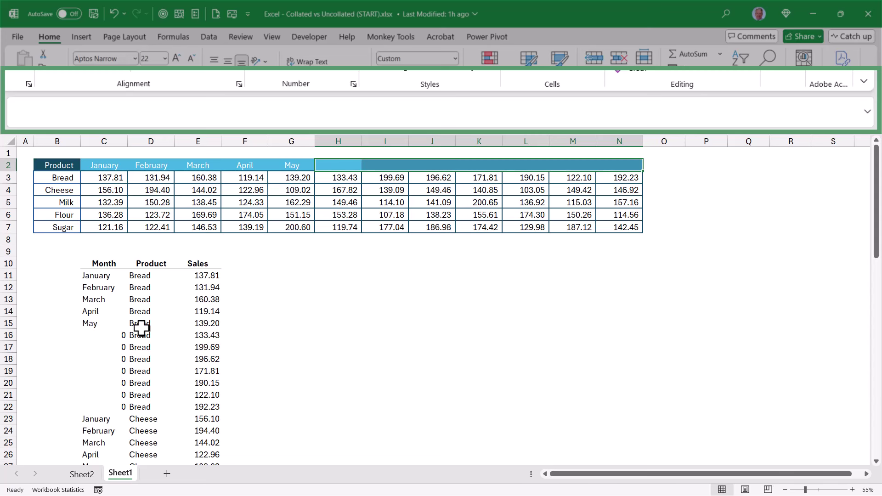
scroll(141, 329, down, 5)
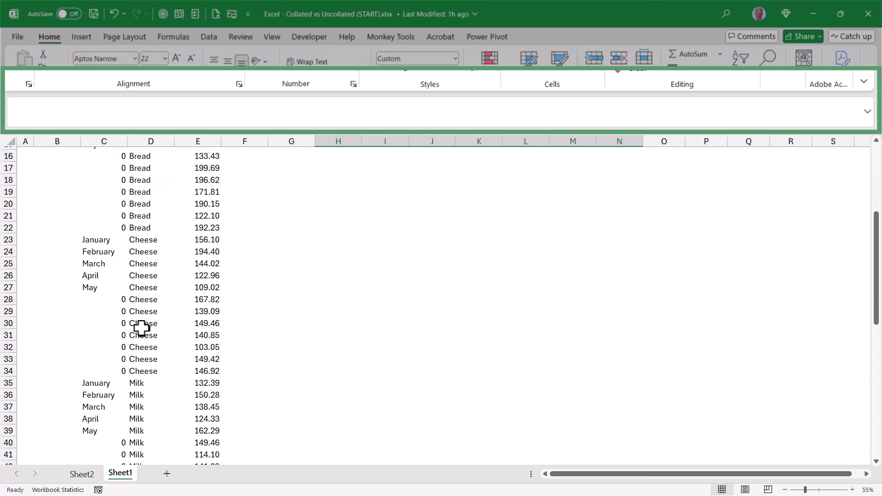
scroll(141, 328, up, 5)
Step: Examine what COLUMNS(C2:N2) evaluates to in the Month formula with the later headings empty
click(111, 339)
drag(540, 112, 669, 109)
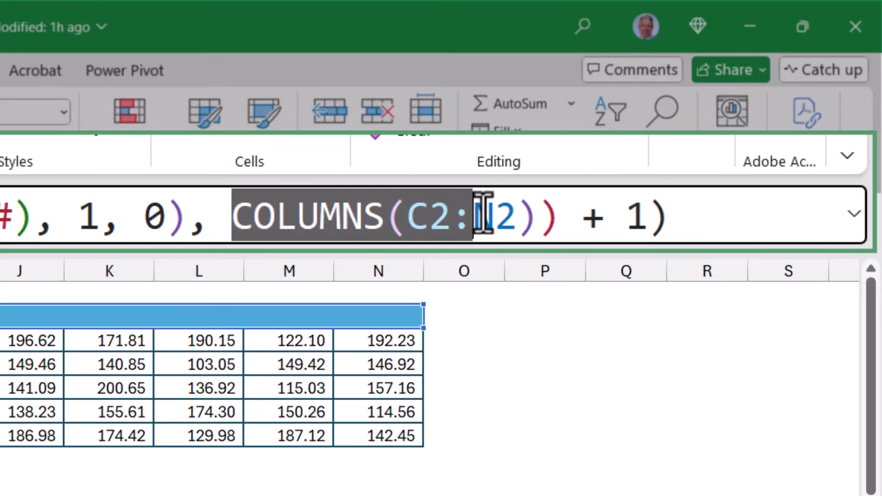
drag(482, 214, 538, 214)
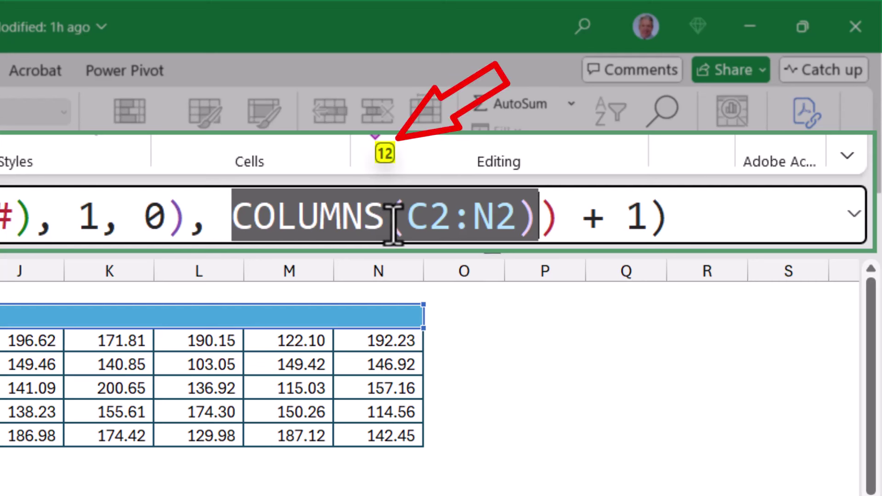
Step: Change the COLUMNS divisor in the C11 Month formula to the trimmed range C2:.N2
click(473, 212)
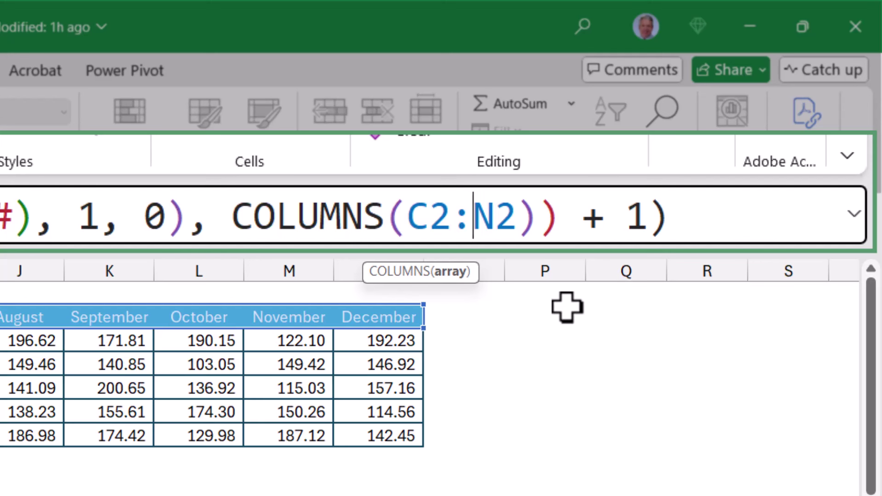
text(.)
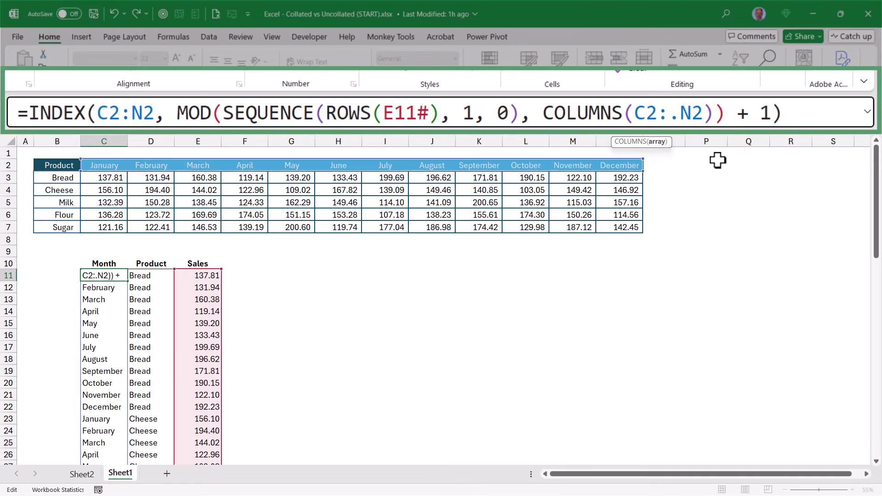
key(ctrl+Return)
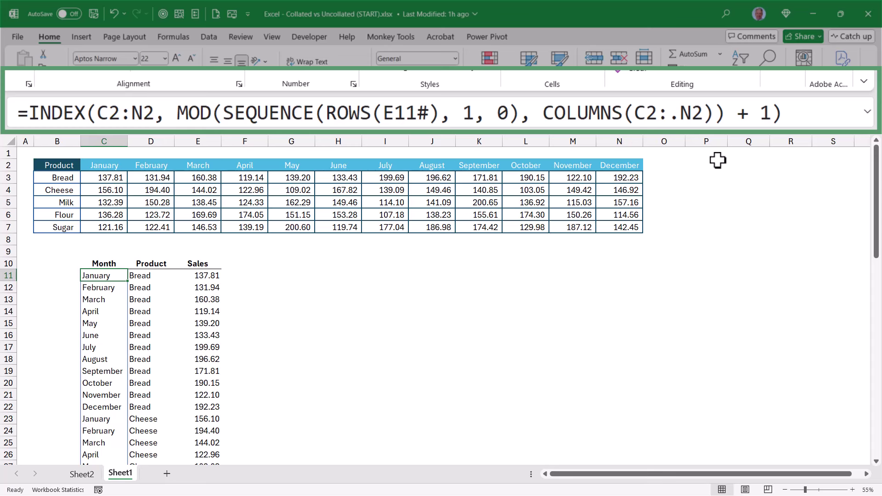
Step: Clear the July to December headings I2:N2, check the Month column of the list and evaluate COLUMNS(C2:.N2) in the C11 formula
drag(404, 170, 612, 168)
key(Delete)
click(104, 275)
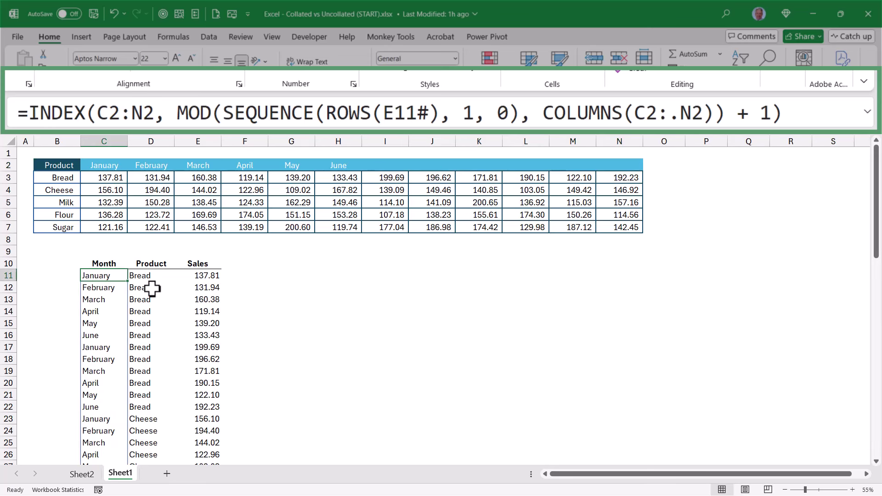
scroll(152, 288, down, 8)
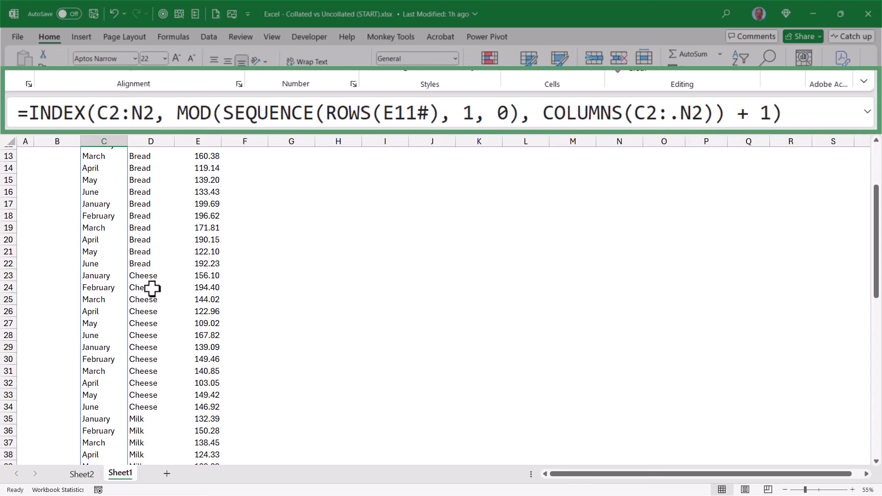
scroll(152, 289, up, 8)
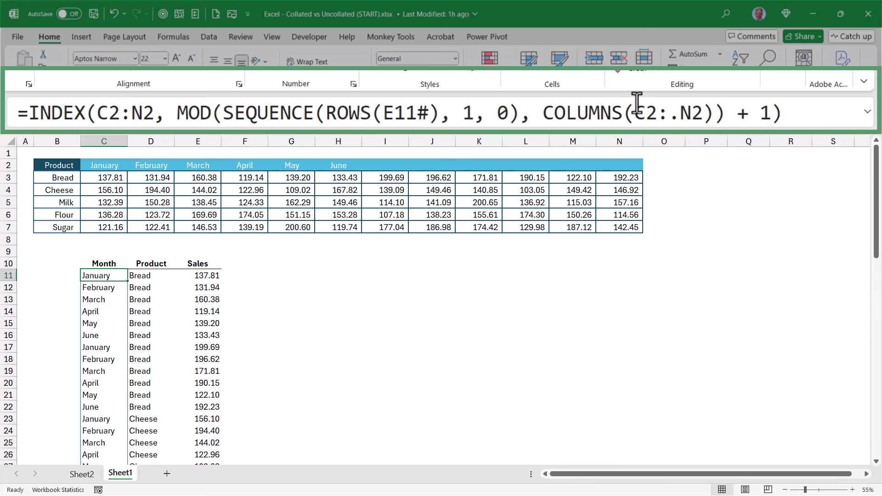
drag(543, 112, 717, 112)
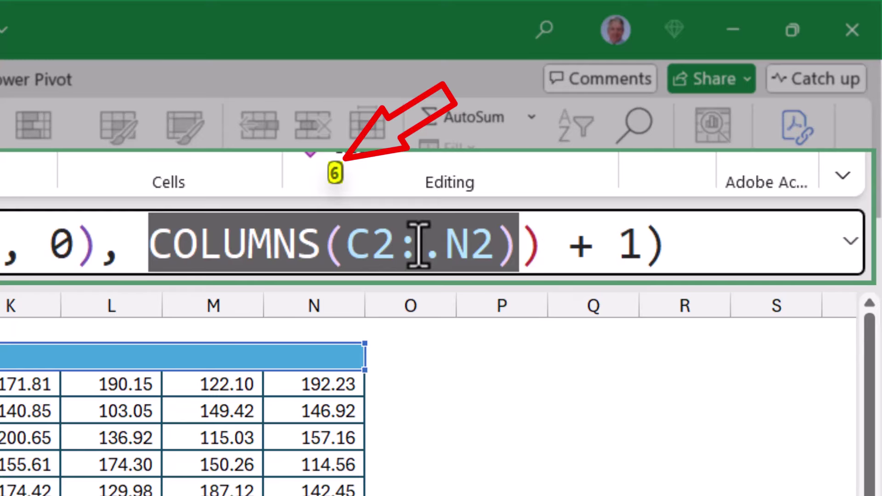
key(Escape)
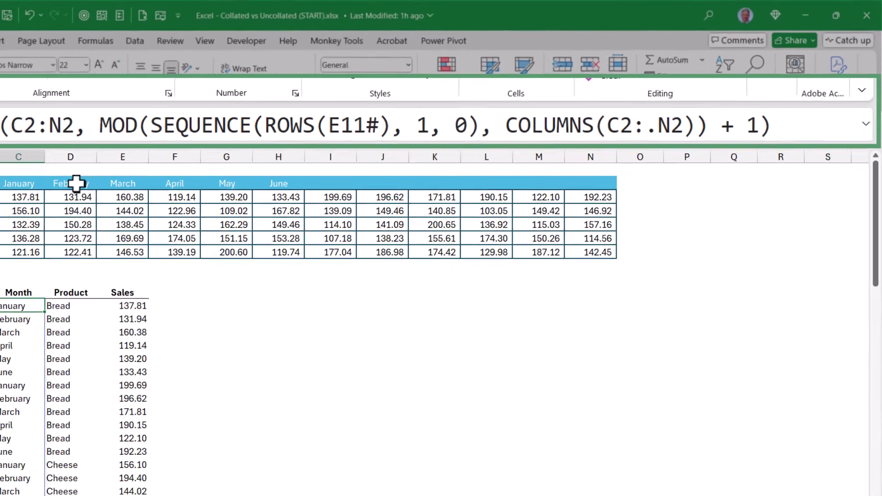
Step: Clear the February to June headings D2:H2, check the Month column and evaluate the COLUMNS divisor in C11 with only January remaining
drag(151, 165, 339, 168)
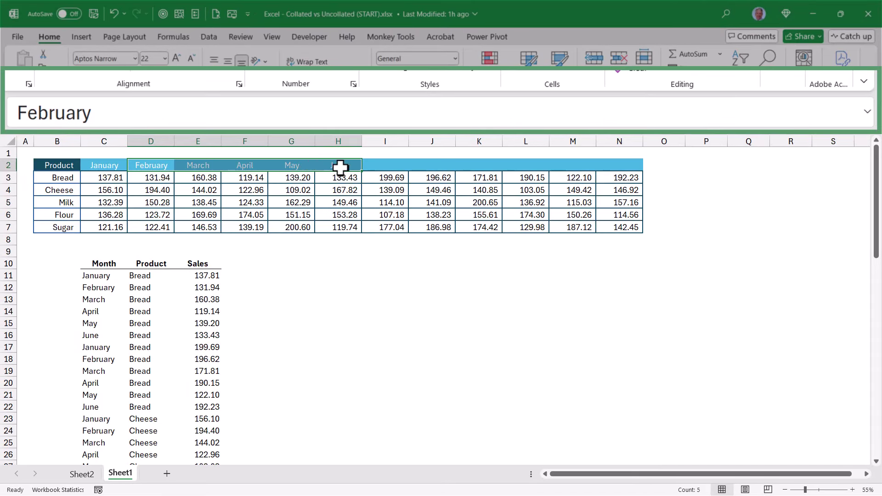
key(Delete)
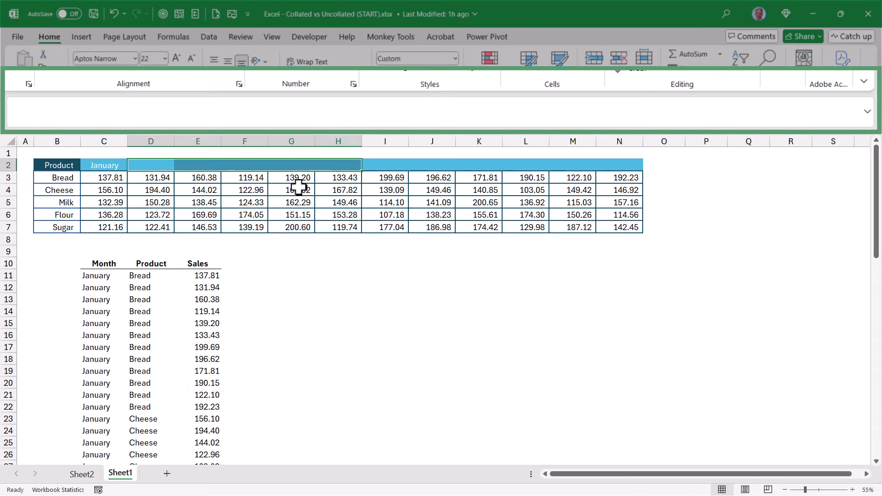
click(125, 294)
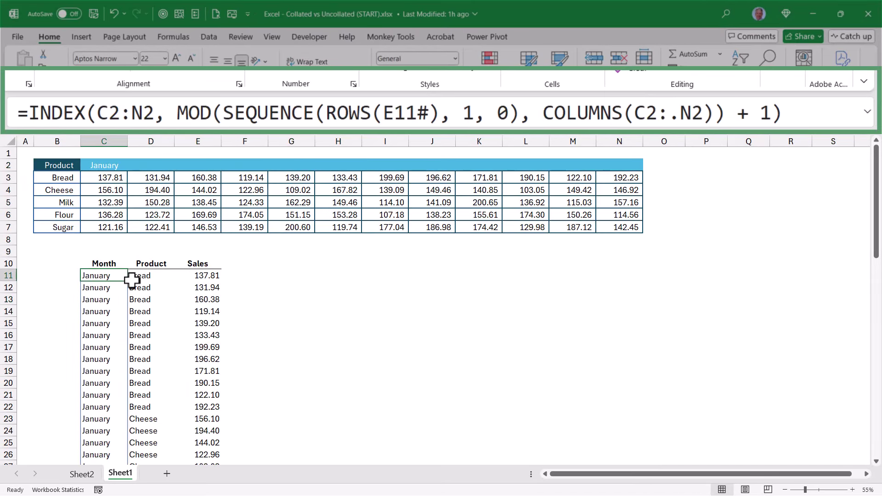
scroll(131, 285, down, 5)
scroll(133, 285, up, 5)
drag(542, 113, 717, 114)
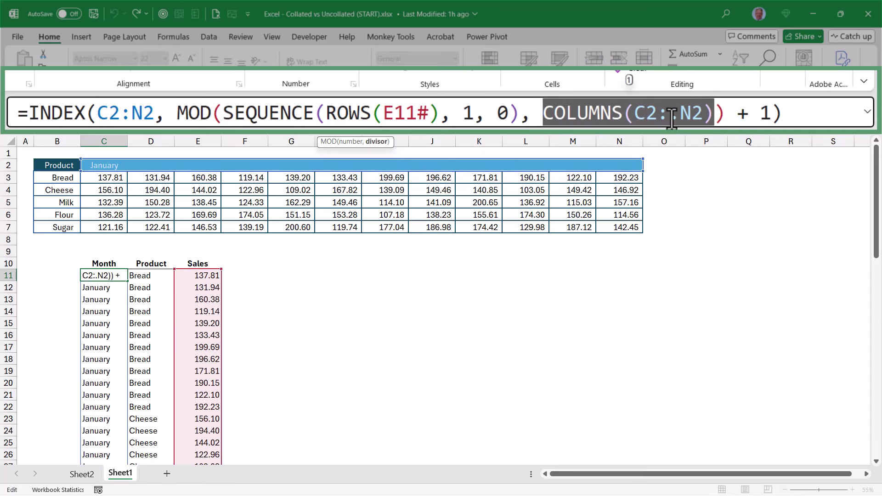
key(Return)
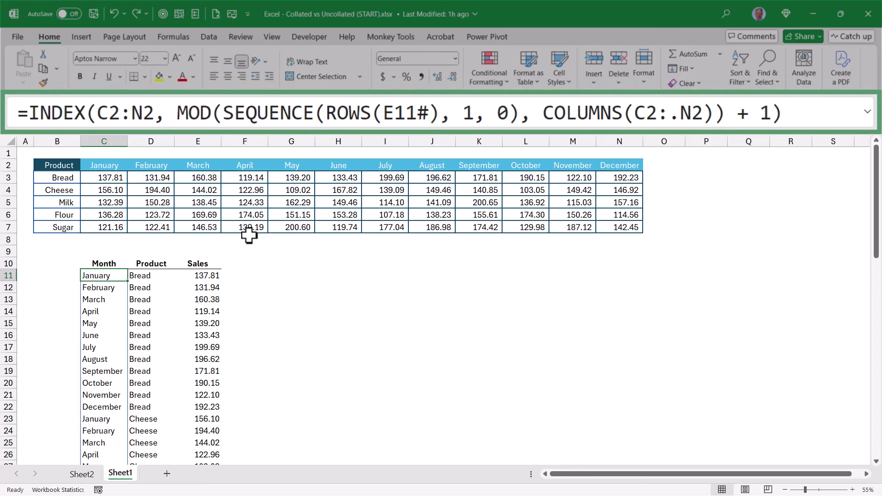
Step: Try the trimmed range C2:.N2 in the COLUMNS divisor of the D11 Product formula
key(Right)
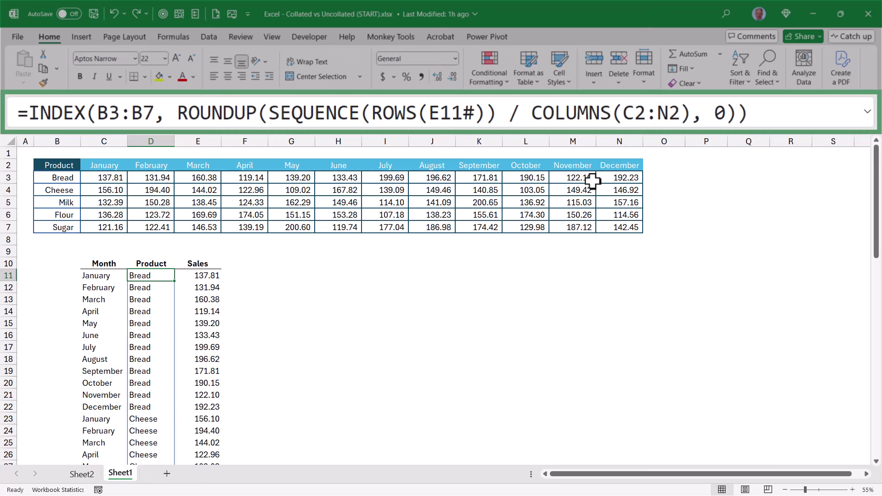
drag(532, 113, 692, 113)
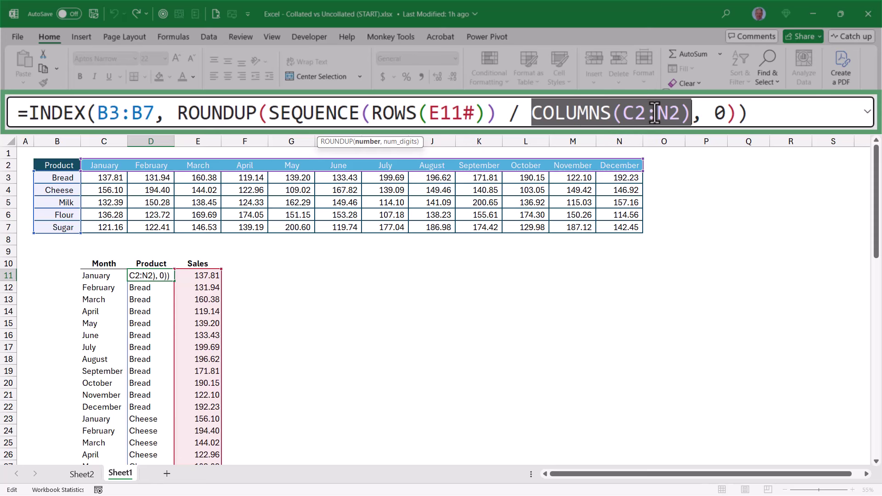
click(694, 104)
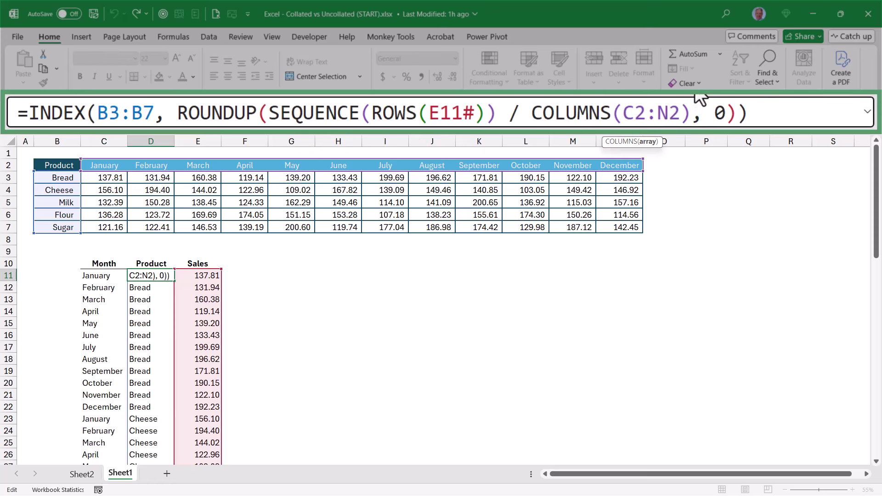
text(.)
key(Return)
Step: Clear the April to December headings and sales in F2:N7 and check the unpivoted Month, Product and Sales list
drag(236, 166, 621, 225)
key(Delete)
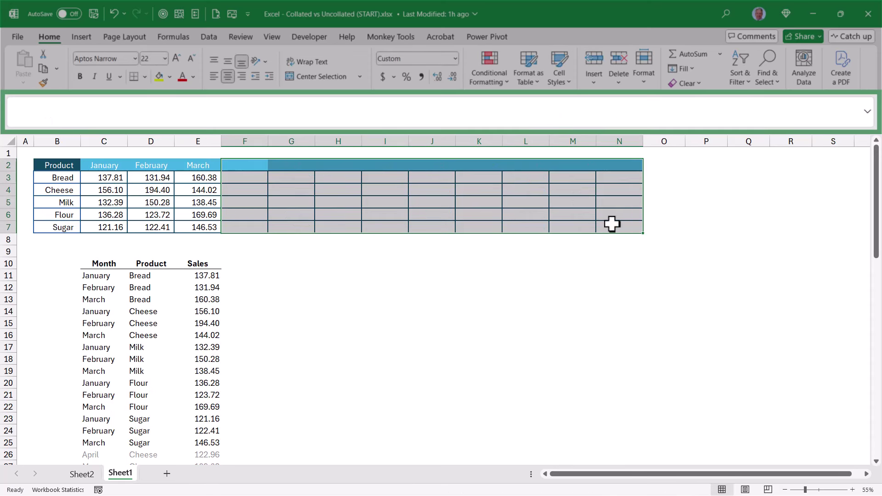
click(240, 182)
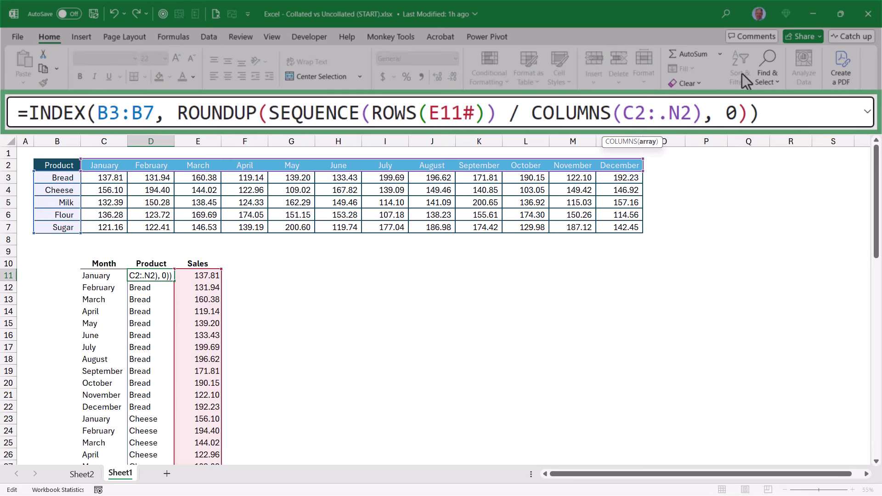
key(Return)
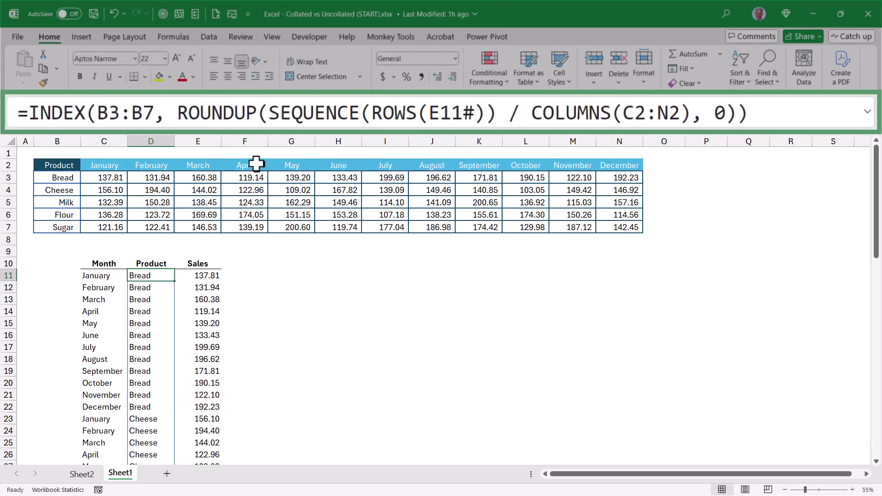
Step: Clear F2:N7 with the untrimmed C2:N2 range in the D11 formula and check how the Product column repeats
drag(256, 164, 627, 228)
key(Delete)
click(247, 167)
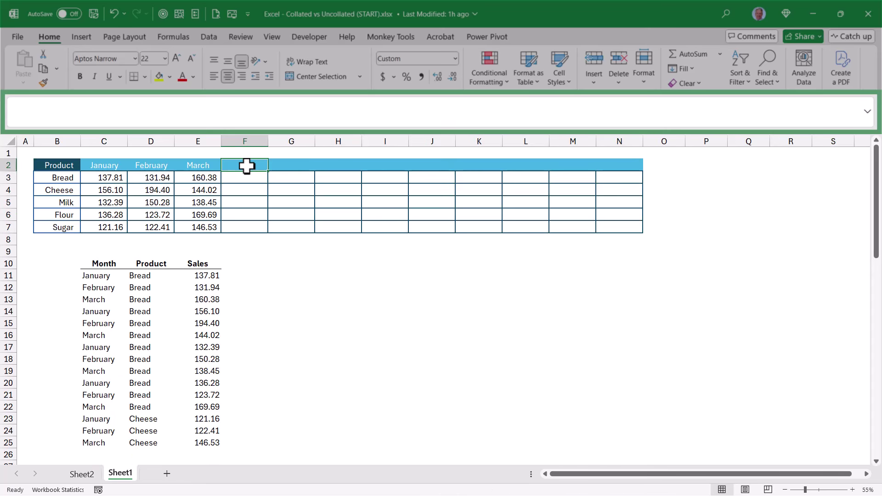
Step: Change the COLUMNS range in the D11 Product formula to C2:.N2 so it ignores the blank months
click(151, 276)
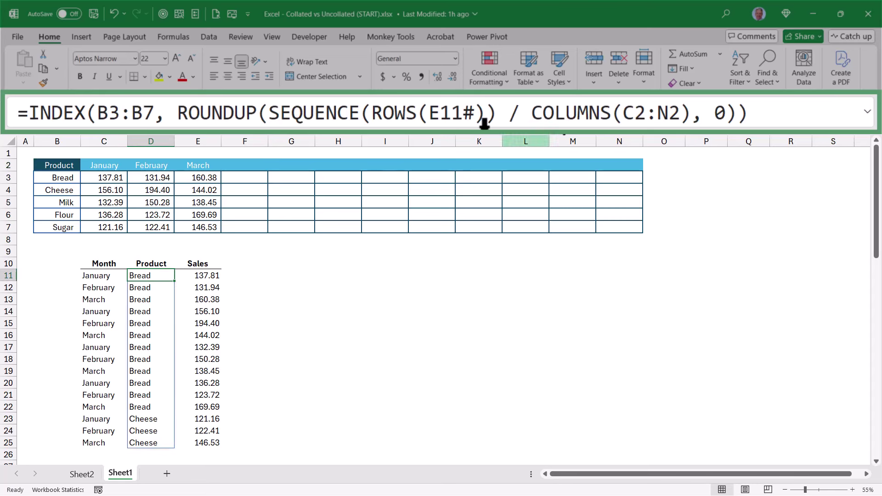
click(659, 115)
text(.)
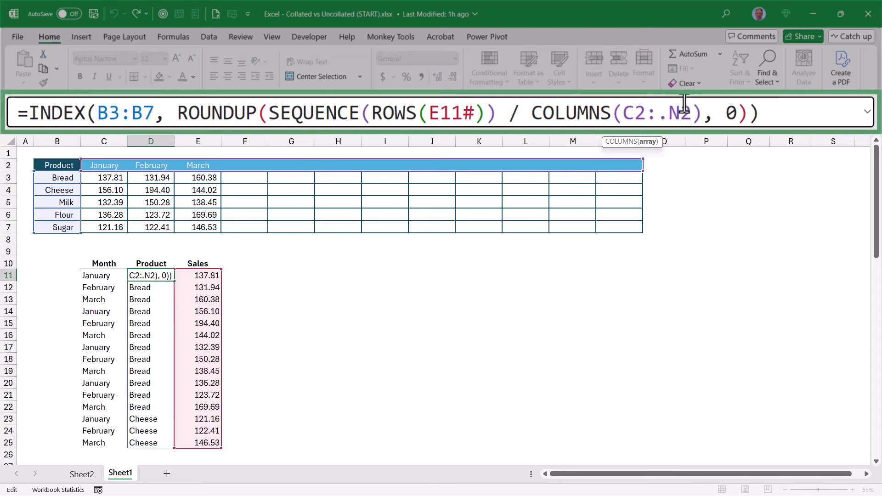
key(Return)
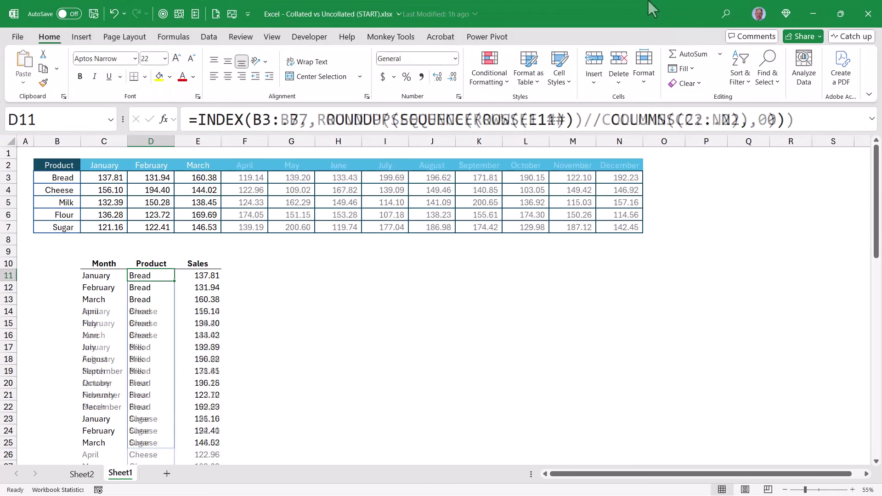